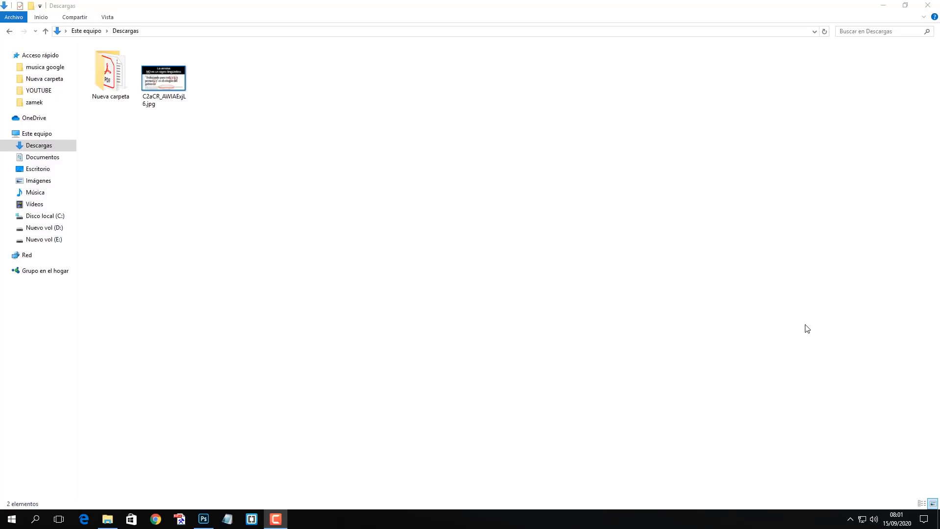
Preview C2aCR_AWIAExjL6.jpg, then open it in Photoshop without colour management.
double_click(162, 86)
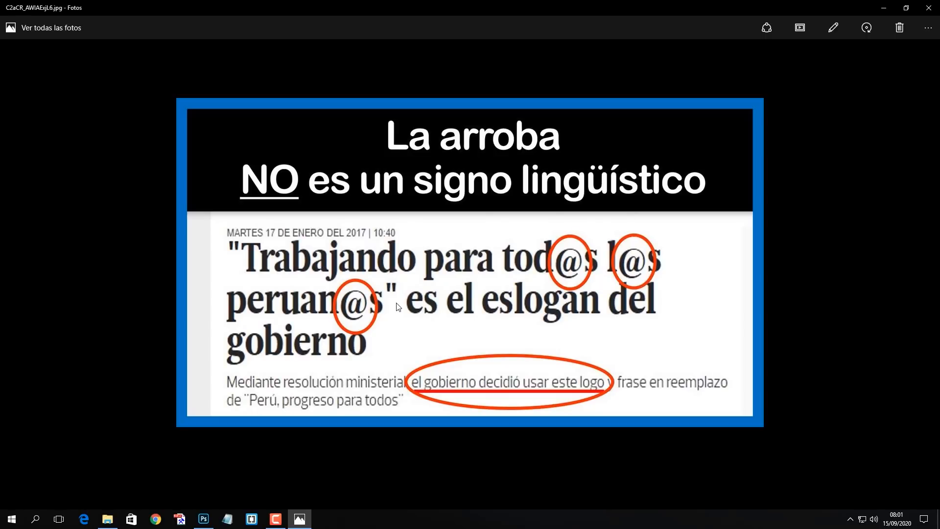
left_click(929, 7)
left_click(300, 190)
left_click_drag(171, 93, 234, 185)
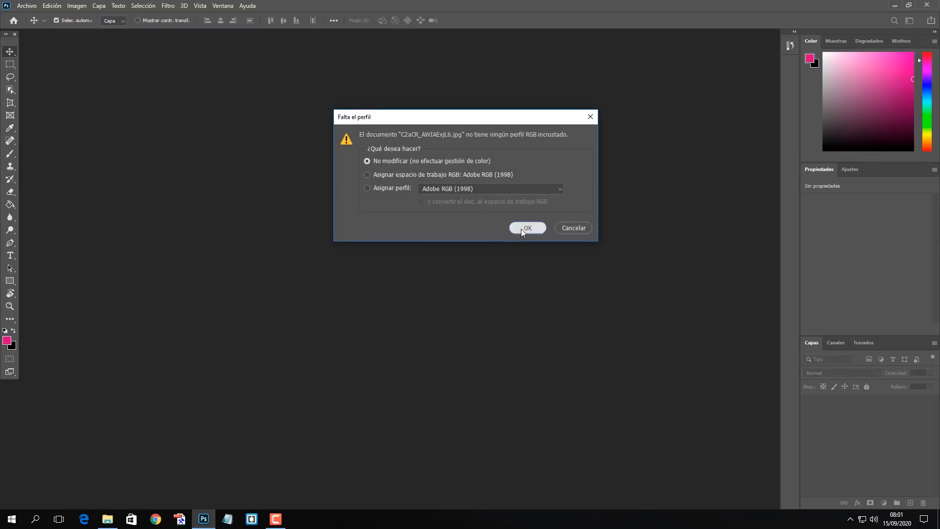
left_click(521, 229)
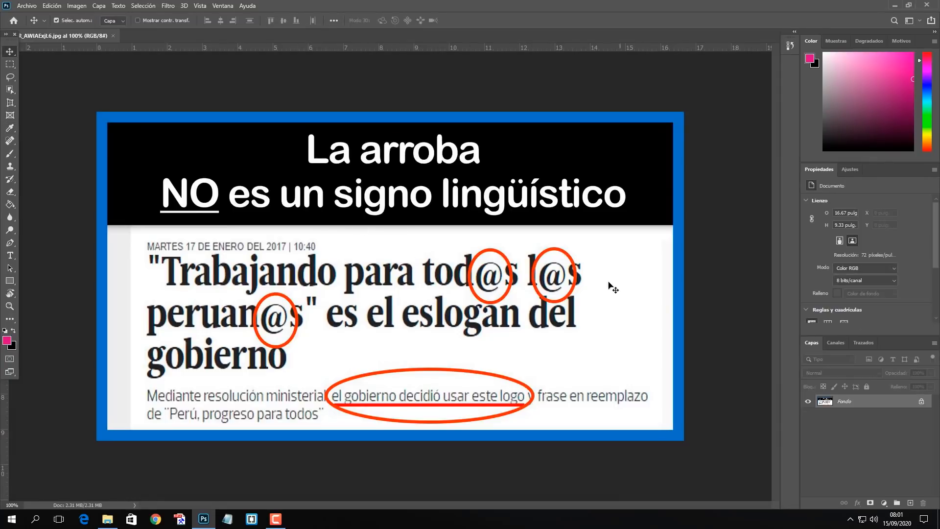
Clone white background over the upper arc of the red circle around the @ in "tod@s" with the Clone Stamp tool.
key("ctrl+plus")
key("ctrl+plus")
key("ctrl+plus")
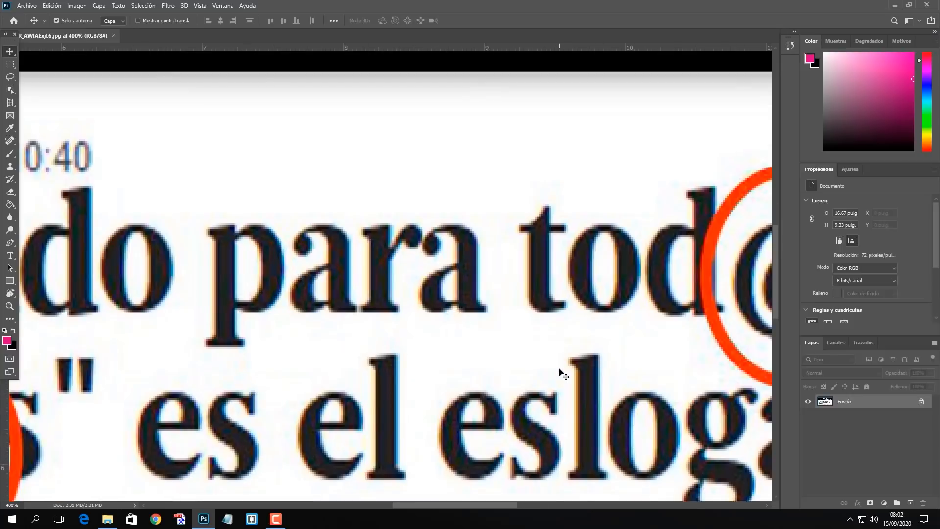
left_click_drag(570, 303, 447, 343)
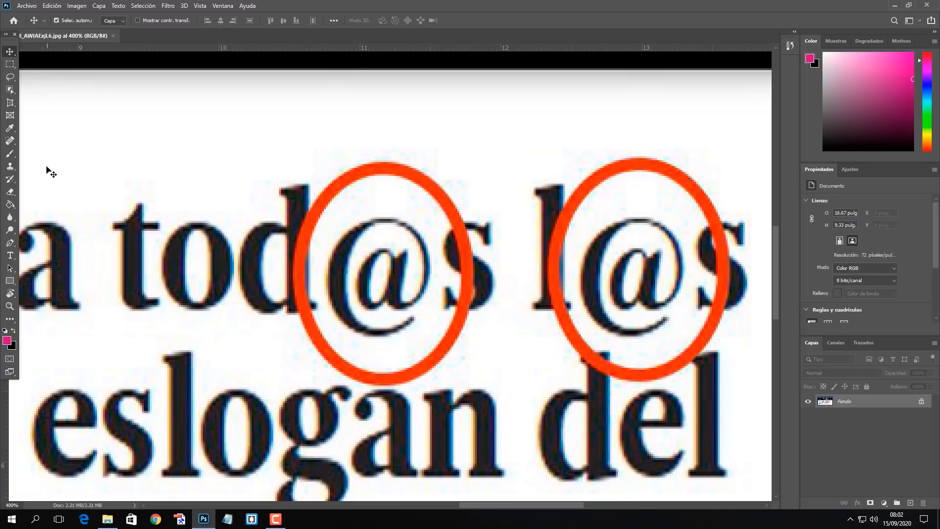
left_click(10, 167)
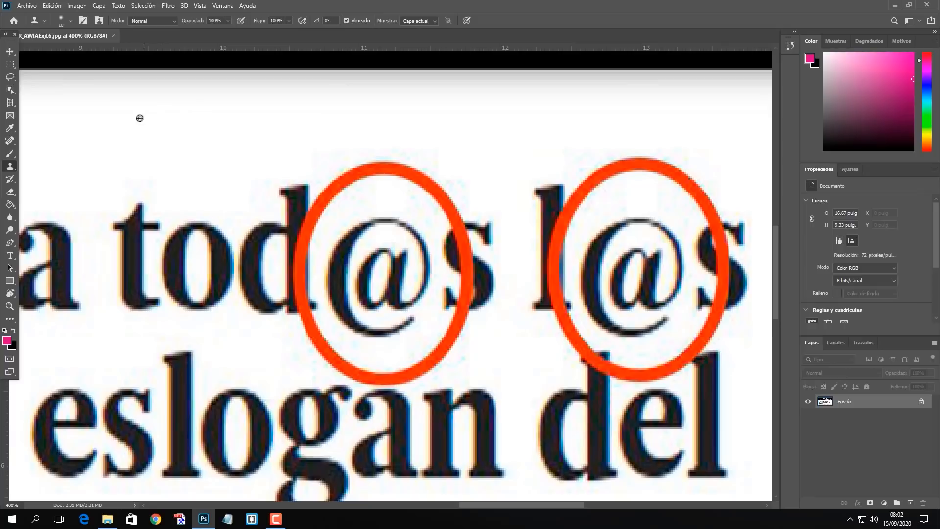
mouse_move(369, 204)
left_mouse_down()
mouse_move(341, 196)
mouse_move(329, 213)
mouse_move(322, 192)
mouse_move(319, 217)
mouse_move(351, 184)
mouse_move(347, 176)
mouse_move(336, 191)
mouse_move(333, 183)
mouse_move(369, 187)
mouse_move(398, 175)
mouse_move(414, 187)
mouse_move(412, 174)
mouse_move(441, 176)
mouse_move(433, 193)
left_mouse_up()
mouse_move(357, 163)
left_mouse_down()
mouse_move(409, 163)
mouse_move(369, 154)
mouse_move(433, 157)
mouse_move(445, 169)
mouse_move(432, 197)
mouse_move(452, 207)
mouse_move(445, 203)
mouse_move(453, 221)
left_mouse_up()
left_click(401, 151, "alt")
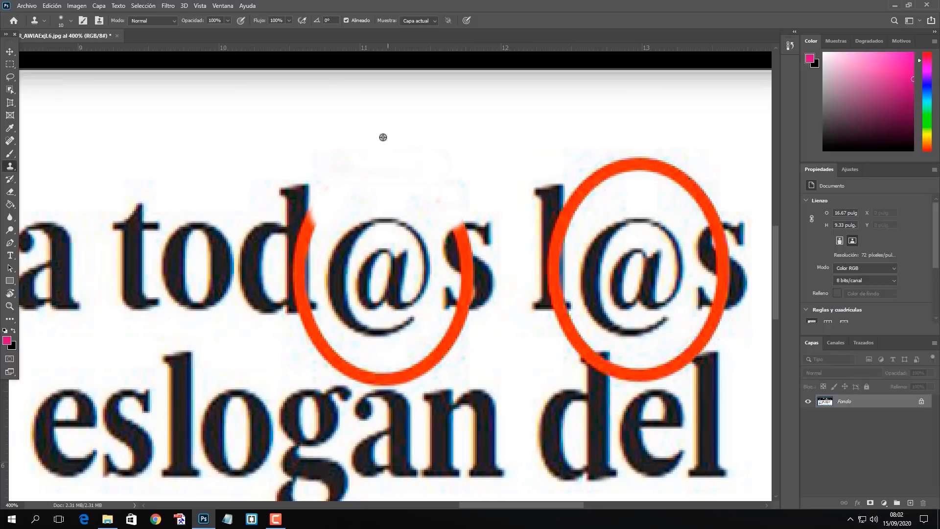
Clone white background over the lower arc of the red circle around "tod@s", redoing the stroke below the d.
mouse_move(452, 356)
left_mouse_down()
mouse_move(466, 322)
mouse_move(458, 316)
mouse_move(452, 347)
mouse_move(417, 371)
mouse_move(355, 377)
left_mouse_up()
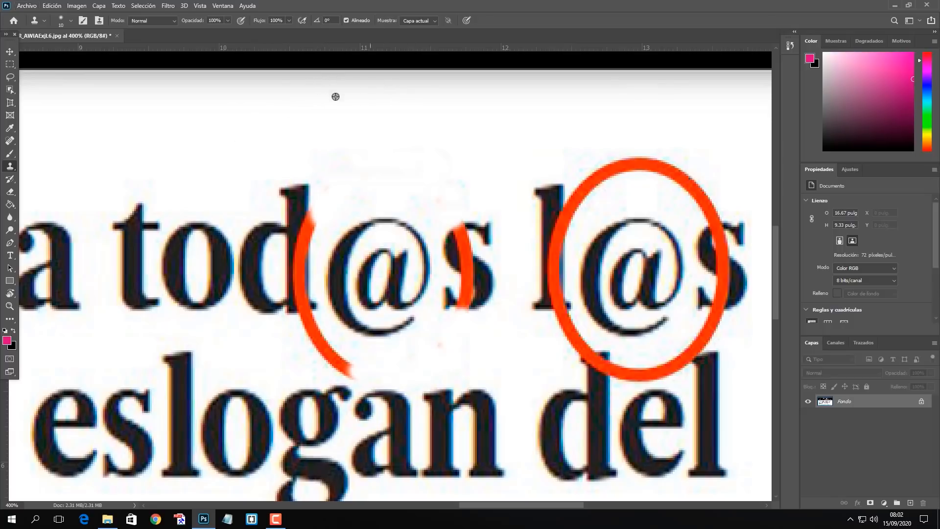
left_click_drag(350, 365, 332, 356)
key("ctrl+z")
mouse_move(346, 372)
left_mouse_down()
mouse_move(304, 327)
mouse_move(317, 323)
mouse_move(305, 331)
left_mouse_up()
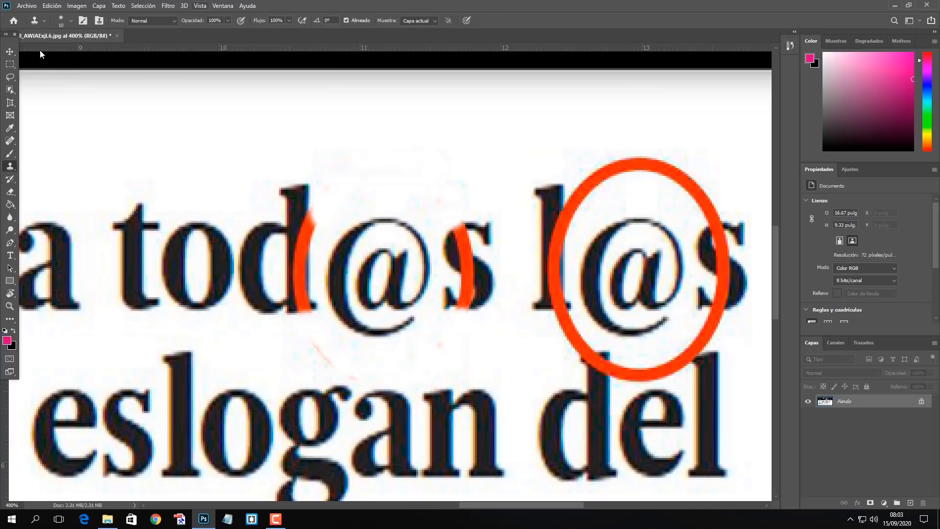
Copy the letter d of "Trabajando" to a new layer using a rectangular selection.
left_click(10, 52)
left_click_drag(318, 197, 336, 195)
left_click_drag(264, 265, 352, 219)
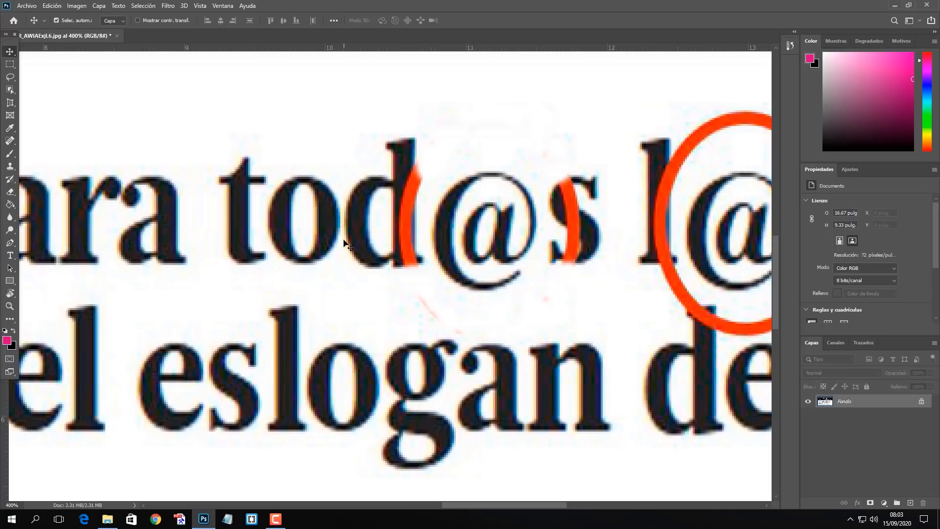
left_click_drag(222, 263, 350, 294)
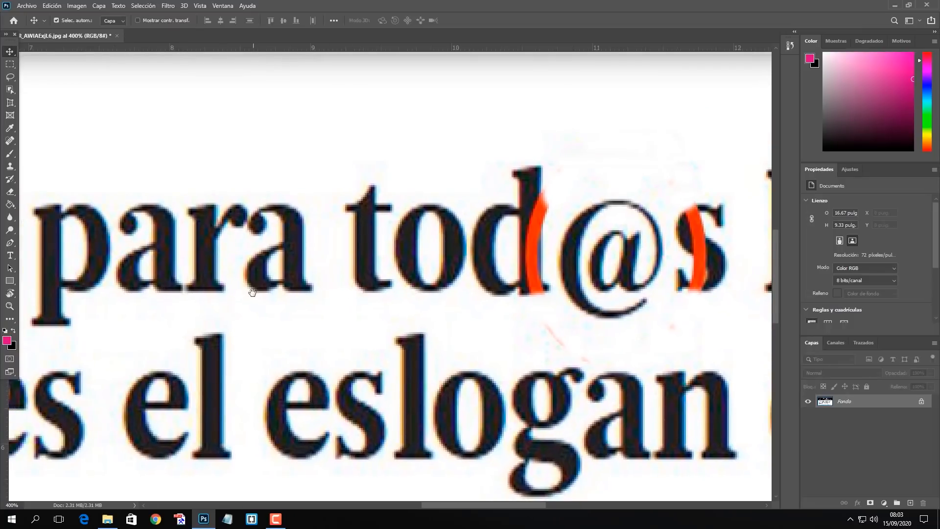
left_click_drag(252, 292, 274, 226)
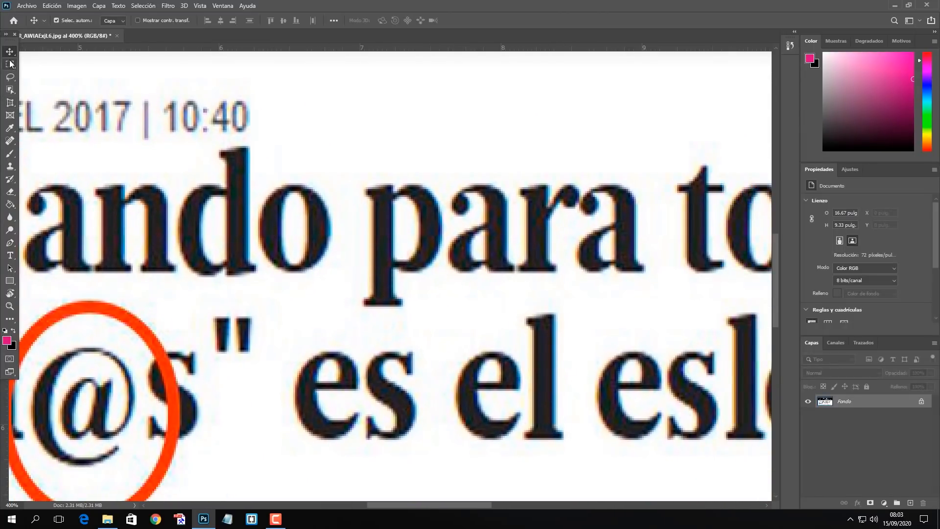
left_click(11, 64)
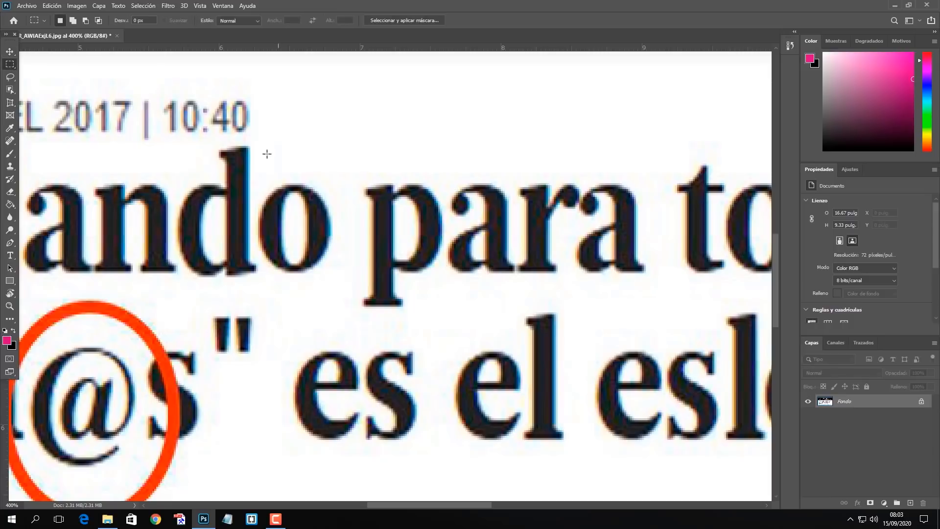
left_click_drag(178, 146, 256, 280)
key("ctrl+j")
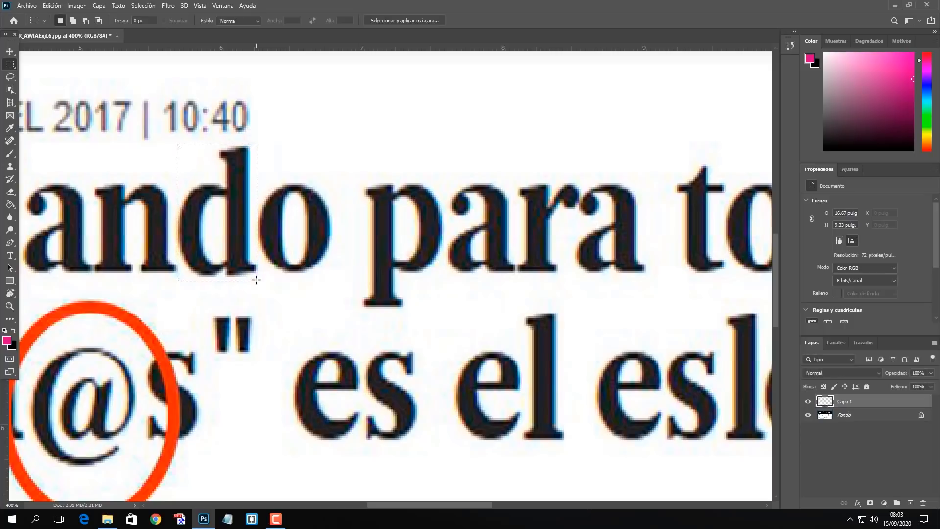
Move the copied d over the red-marked d of "tod@s".
left_click(10, 57)
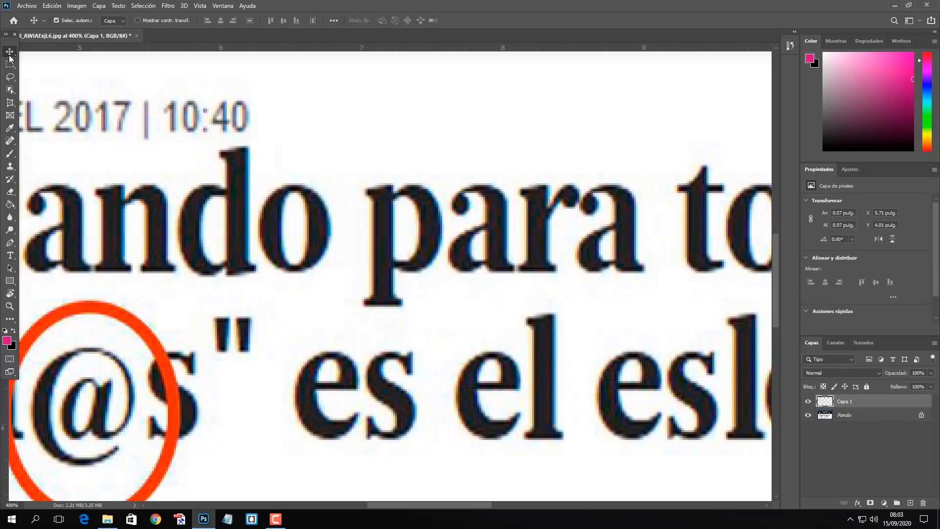
left_click_drag(253, 196, 553, 162)
key("space")
left_click_drag(607, 275, 281, 346)
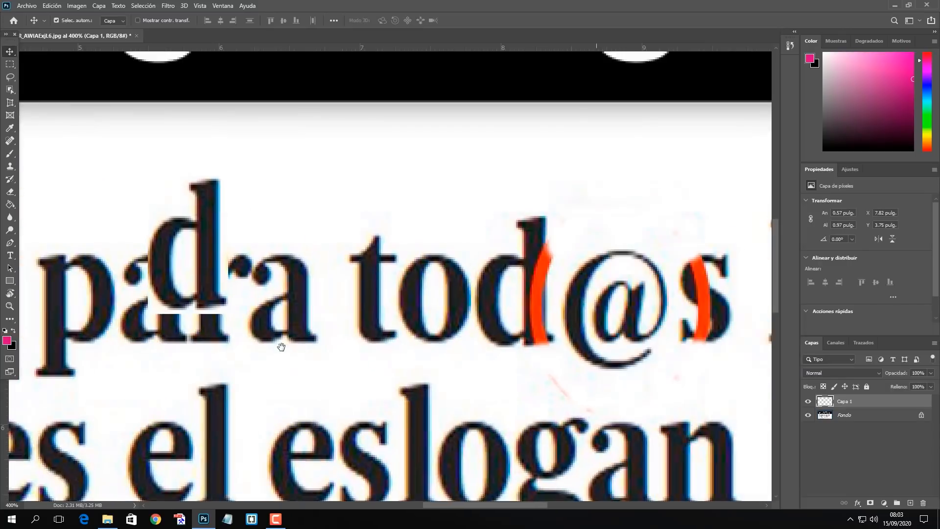
left_click_drag(170, 263, 501, 304)
key("space")
left_click_drag(472, 414, 396, 391)
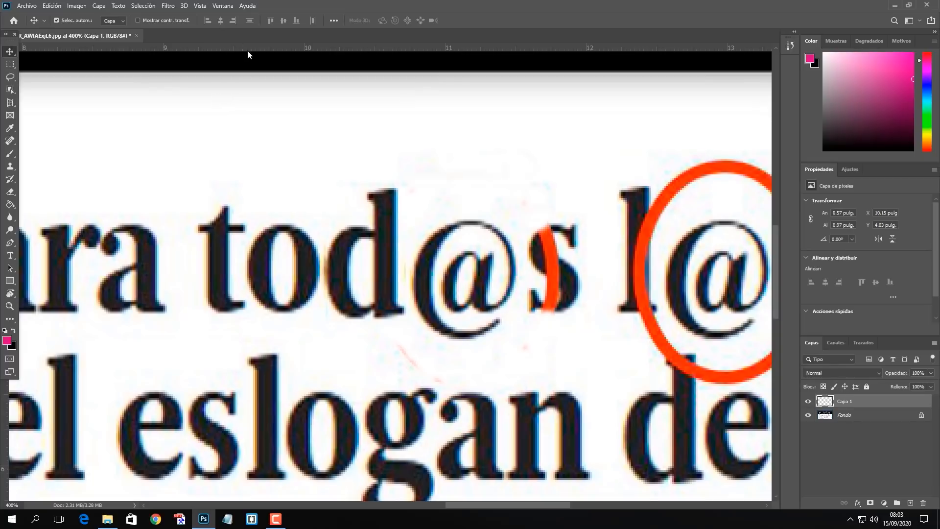
Place a horizontal guide along the baseline of the "tod@s" line and nudge the copied d up to it.
left_click_drag(248, 51, 292, 314)
key("space")
left_click_drag(375, 279, 341, 265)
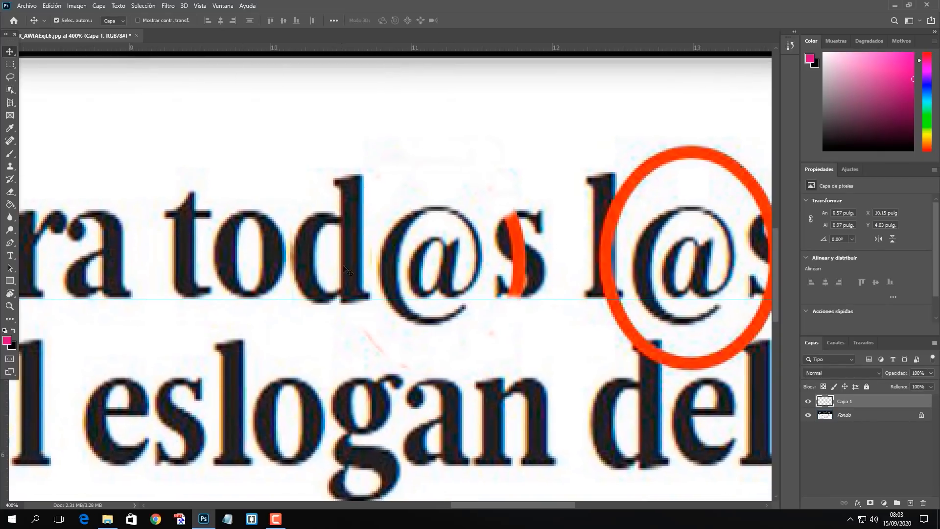
key("Up")
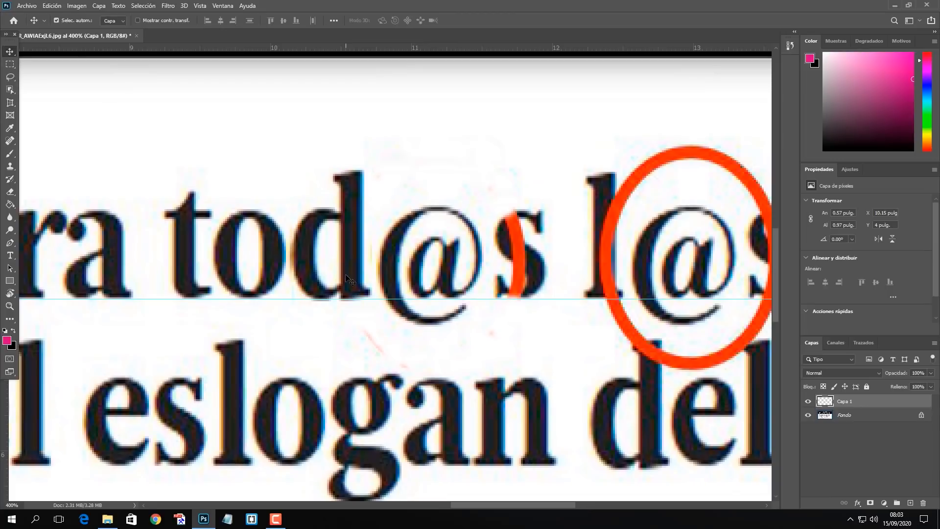
Copy the letter s of "eslogan" from the Fondo layer to a new layer.
left_click_drag(313, 235, 234, 258)
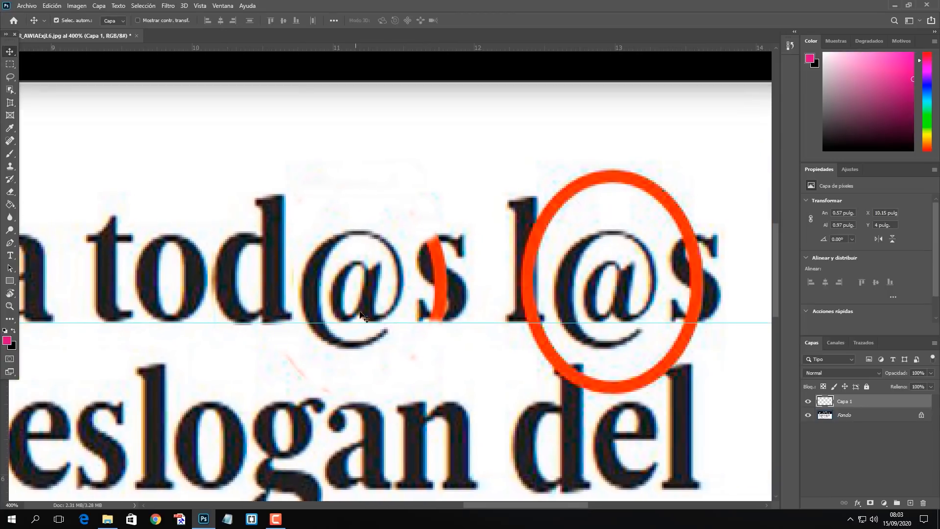
key("space")
left_click_drag(322, 355, 407, 256)
left_click_drag(296, 353, 428, 281)
left_click_drag(290, 337, 261, 328)
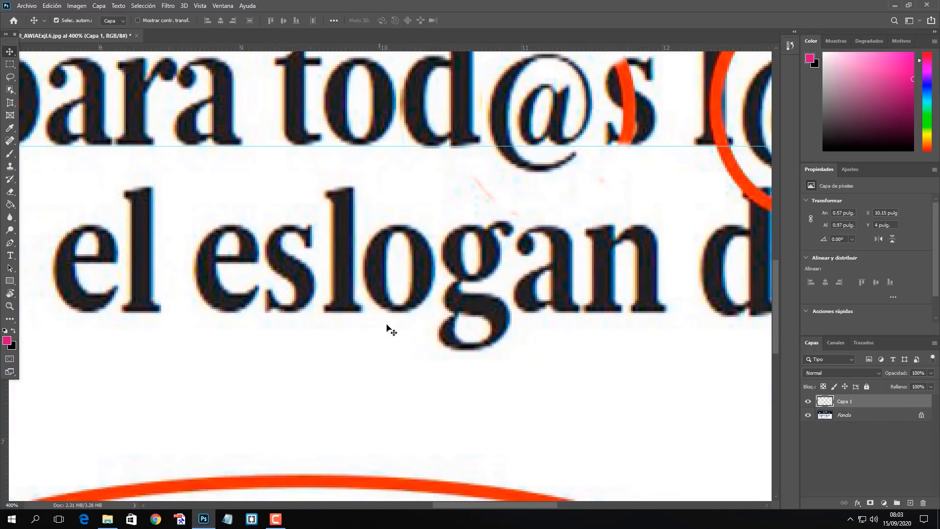
left_click(843, 416)
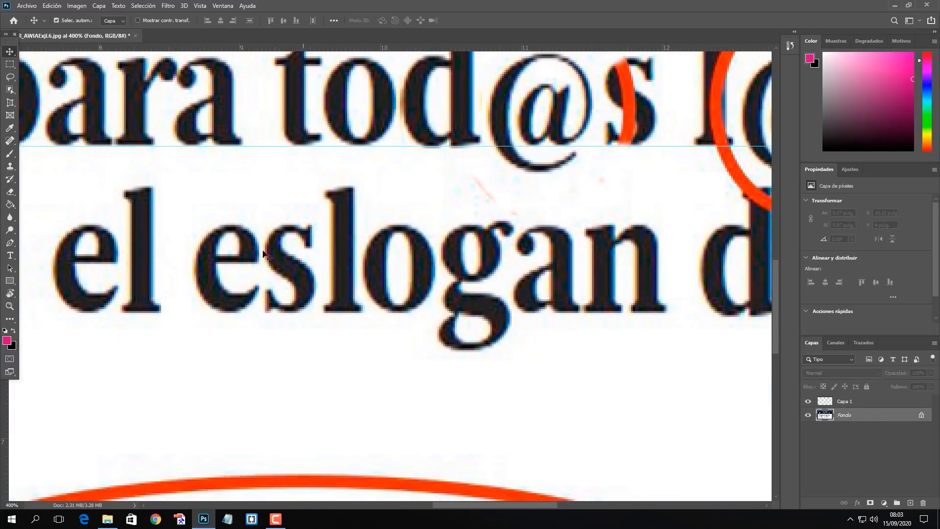
left_click(10, 65)
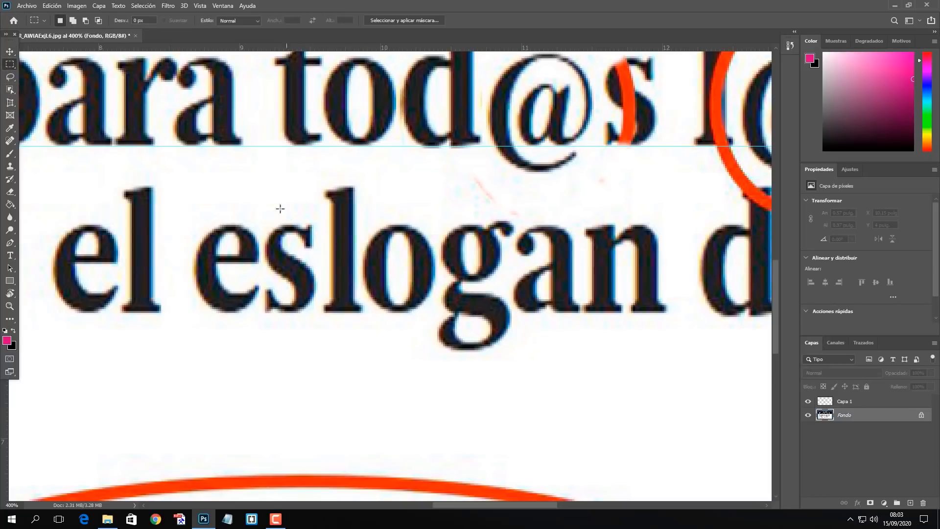
left_click_drag(264, 219, 314, 315)
key("ctrl+j")
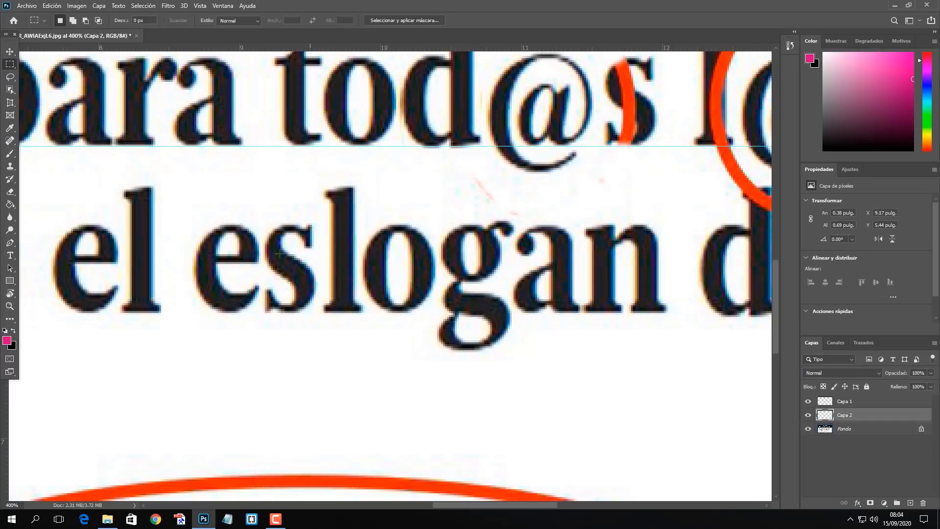
Move the copied s over the red-marked s of "tod@s", resting it on the baseline guide.
left_click(16, 52)
left_click_drag(299, 275, 465, 174)
left_click_drag(495, 267, 273, 361)
left_click_drag(192, 308, 364, 242)
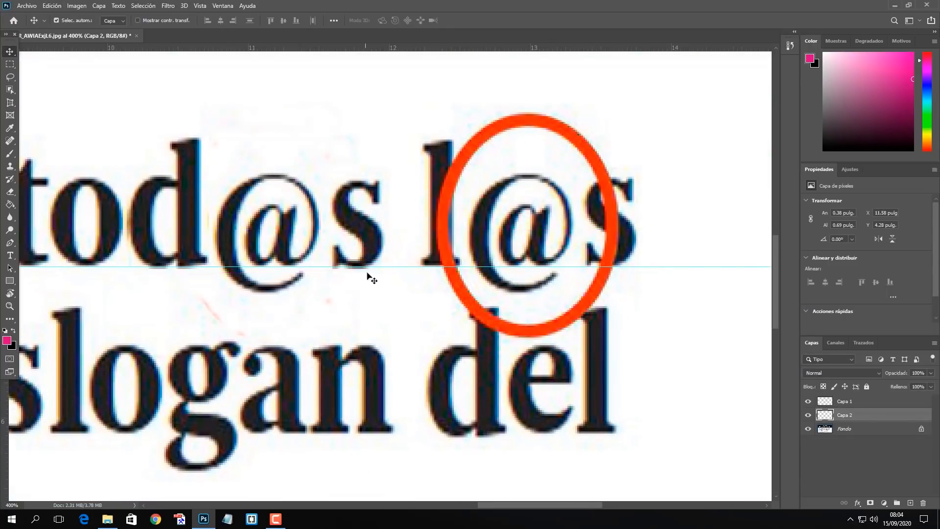
Copy the first letter a of "para" from the Fondo layer to a new layer.
left_click_drag(256, 319, 399, 296)
left_click_drag(335, 311, 340, 341)
left_click_drag(298, 297, 334, 282)
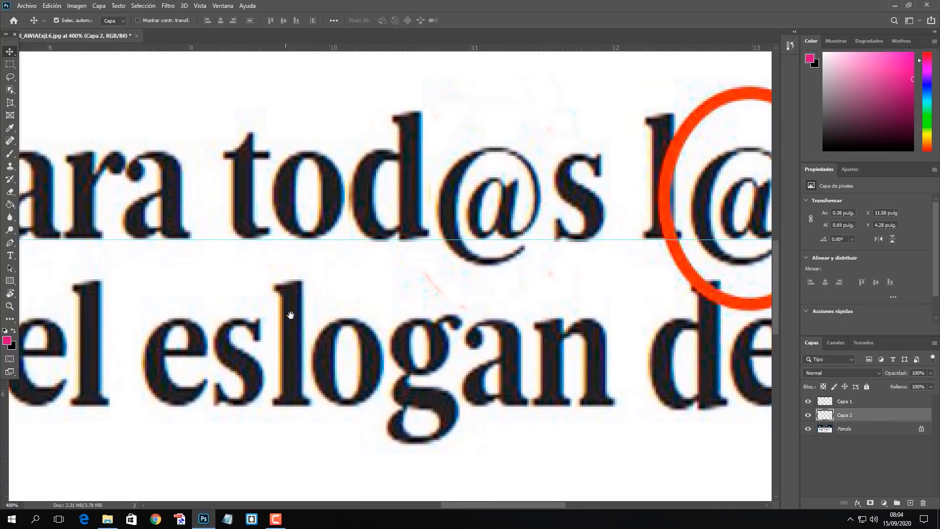
left_click_drag(155, 277, 316, 283)
left_click_drag(264, 297, 323, 279)
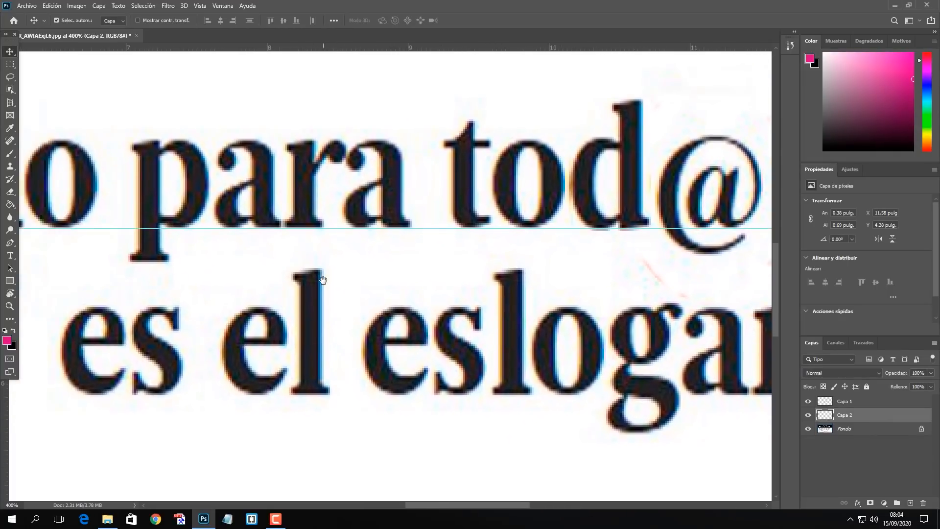
left_click(840, 429)
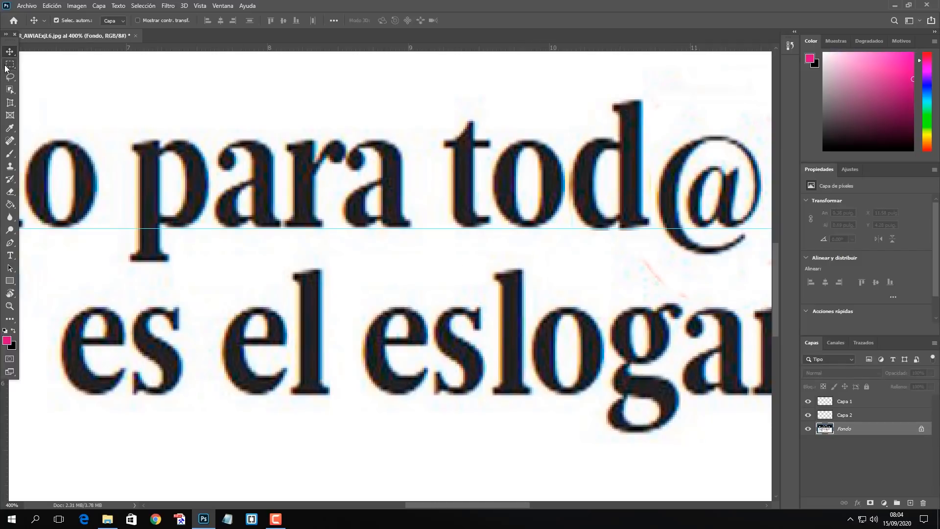
left_click(7, 66)
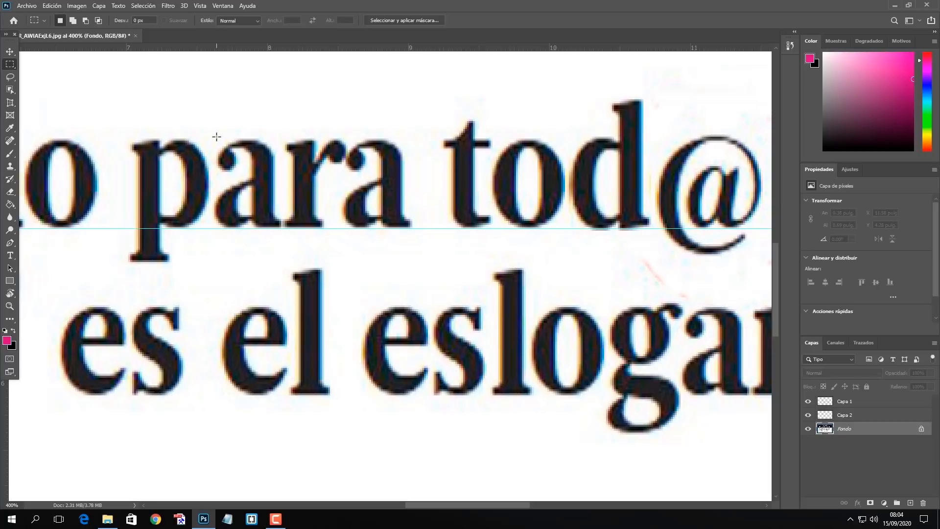
left_click_drag(217, 137, 279, 229)
key("ctrl+j")
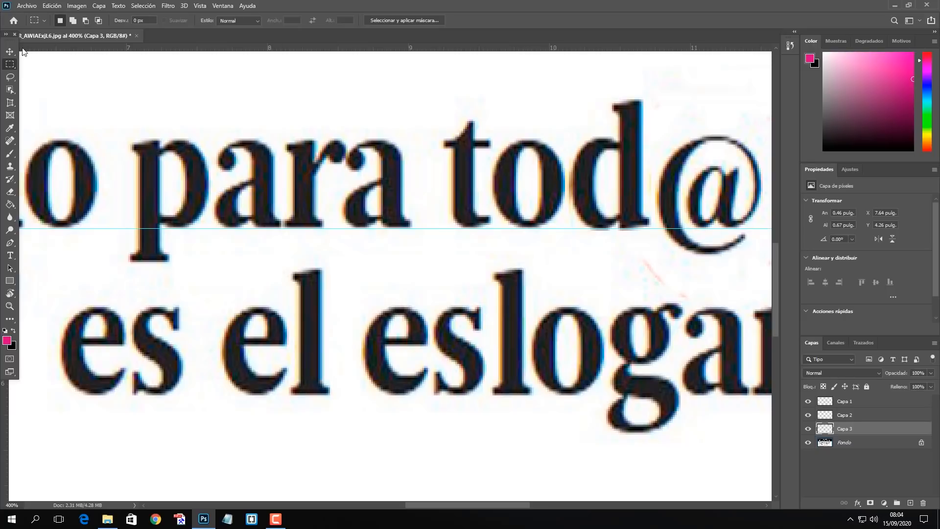
Move the copied a over the @ of "tod@s" and align it with the baseline guide.
key("v")
left_click_drag(254, 177, 435, 230)
left_click_drag(508, 271, 270, 242)
left_click_drag(216, 203, 514, 191)
left_click_drag(516, 253, 395, 381)
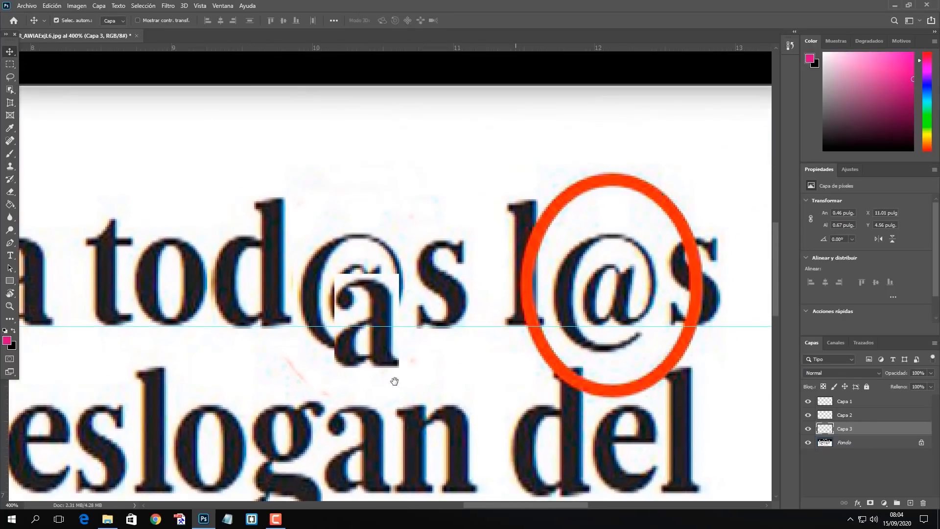
left_click_drag(383, 334, 371, 294)
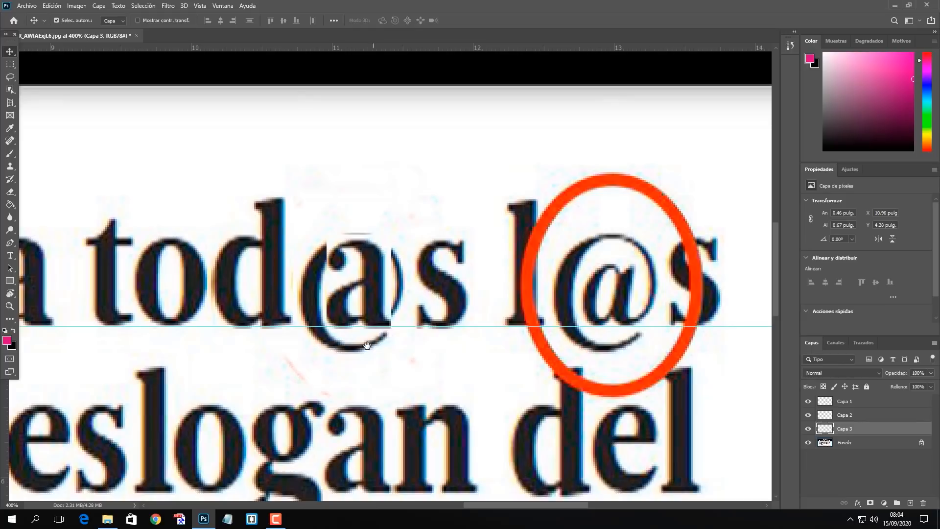
Hide the three copied-letter layers, Capa 1, Capa 2 and Capa 3, and select the Fondo layer.
left_click_drag(367, 345, 424, 260)
left_click(808, 429)
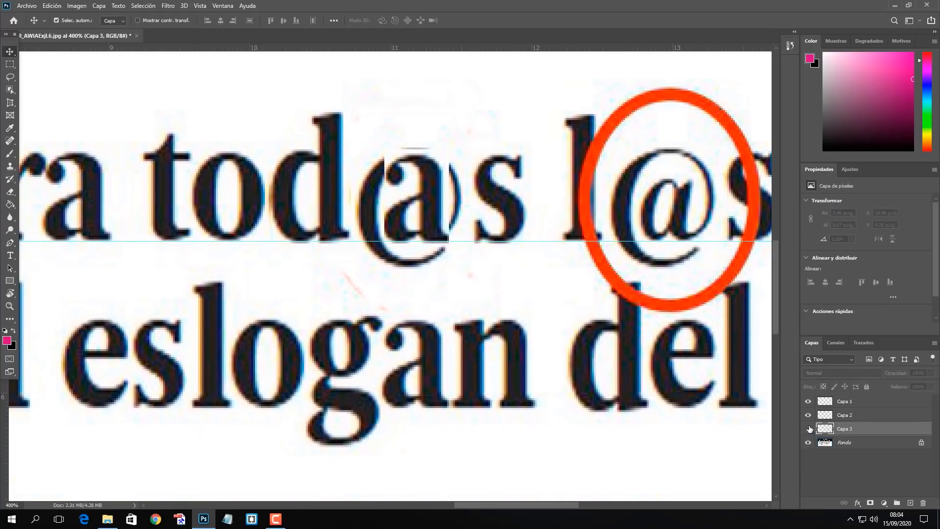
left_click(808, 415)
left_click(808, 401)
left_click(845, 442)
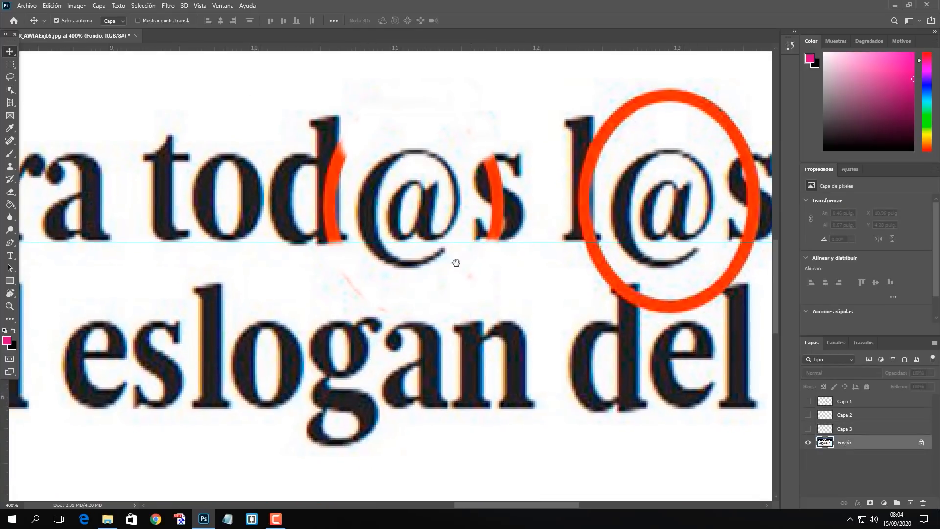
left_click_drag(456, 263, 441, 292)
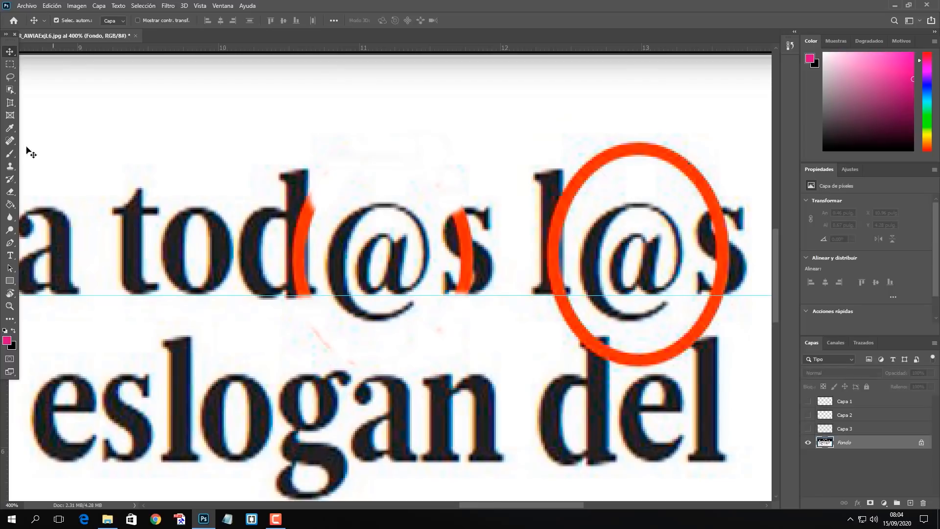
Cover the d, @ and s of "tod@s" on the Fondo layer with white background, using a 15 px Clone Stamp brush.
left_click(10, 166)
right_click(367, 148)
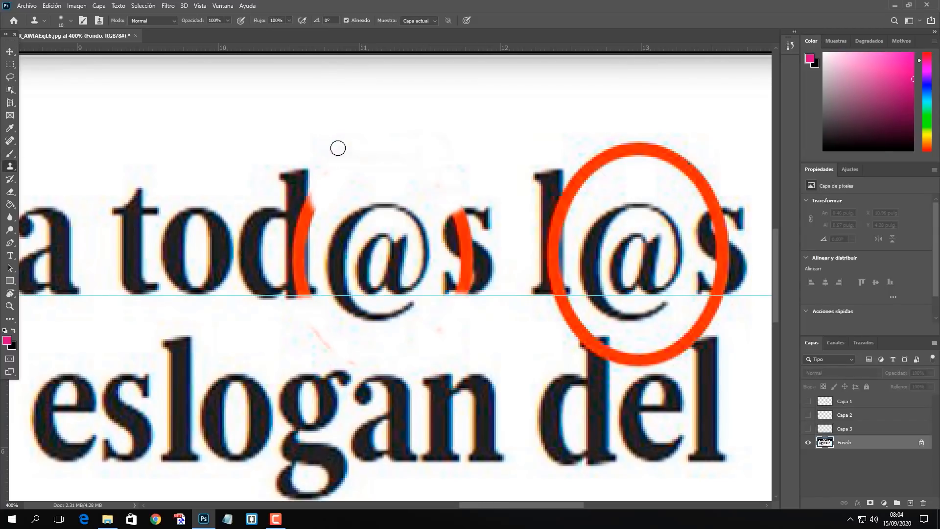
right_click(356, 145)
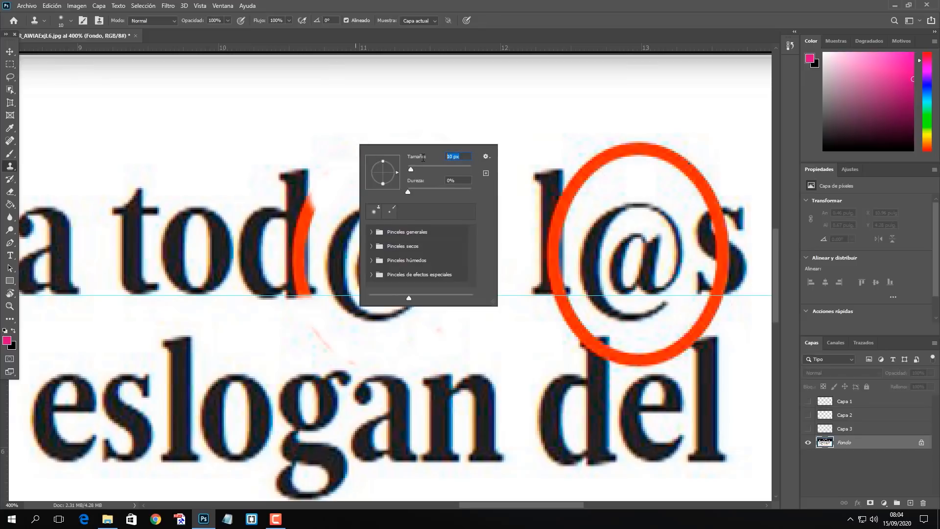
type("5")
key("Return")
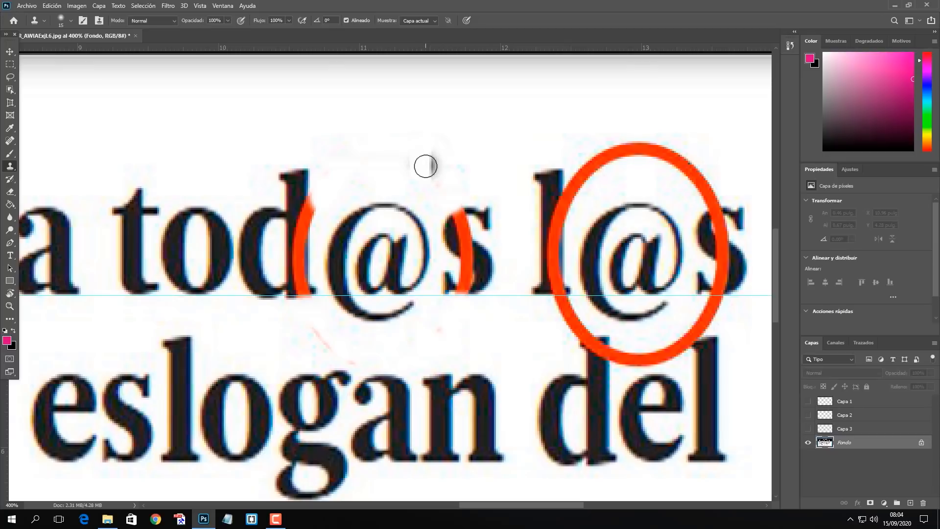
left_click(355, 134, "alt")
mouse_move(382, 195)
left_mouse_down()
mouse_move(410, 205)
mouse_move(353, 212)
mouse_move(342, 240)
mouse_move(370, 276)
left_mouse_up()
left_click(385, 128, "alt")
left_click(399, 189, "alt")
mouse_move(419, 259)
left_mouse_down()
mouse_move(351, 280)
mouse_move(345, 304)
left_mouse_up()
left_click(375, 199, "alt")
mouse_move(456, 217)
left_mouse_down()
mouse_move(459, 272)
mouse_move(290, 175)
mouse_move(262, 283)
mouse_move(250, 230)
left_mouse_up()
key("v")
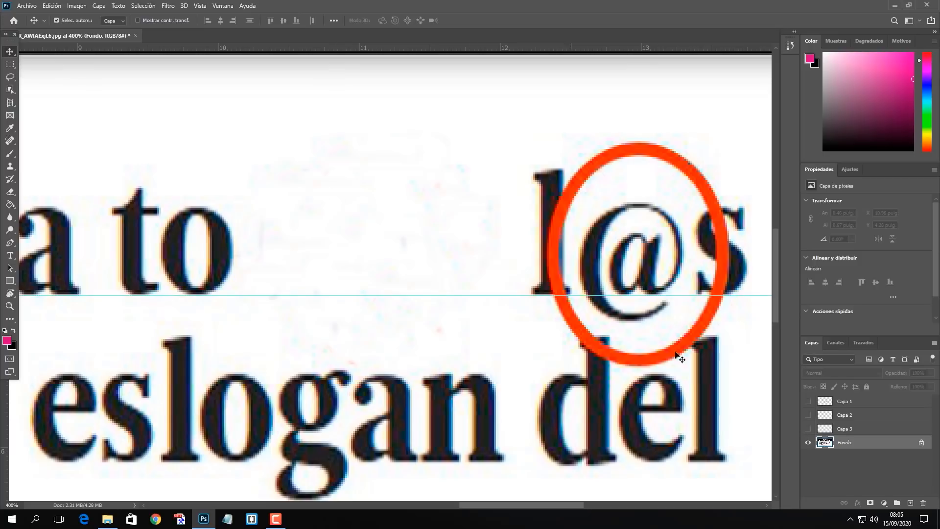
Show the copied-letter layers Capa 3, Capa 2 and Capa 1 again.
left_click(808, 428)
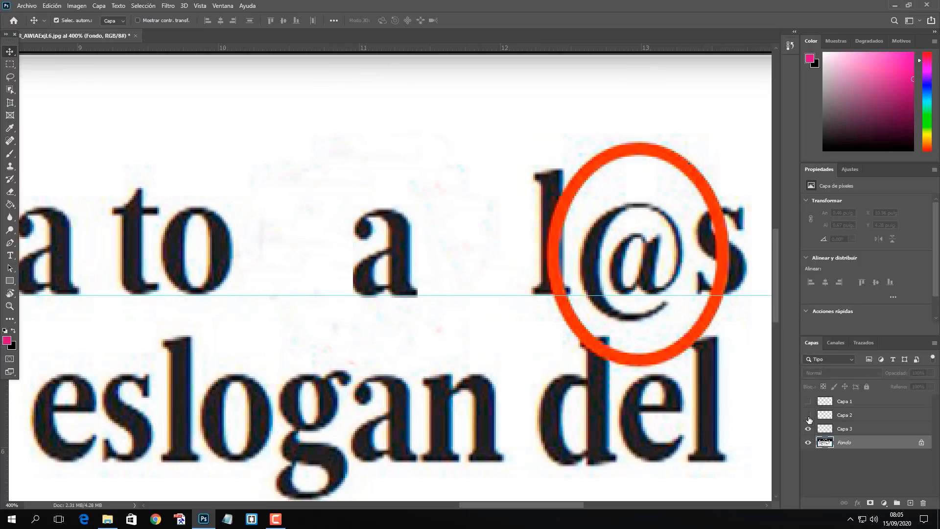
left_click(809, 415)
left_click(809, 401)
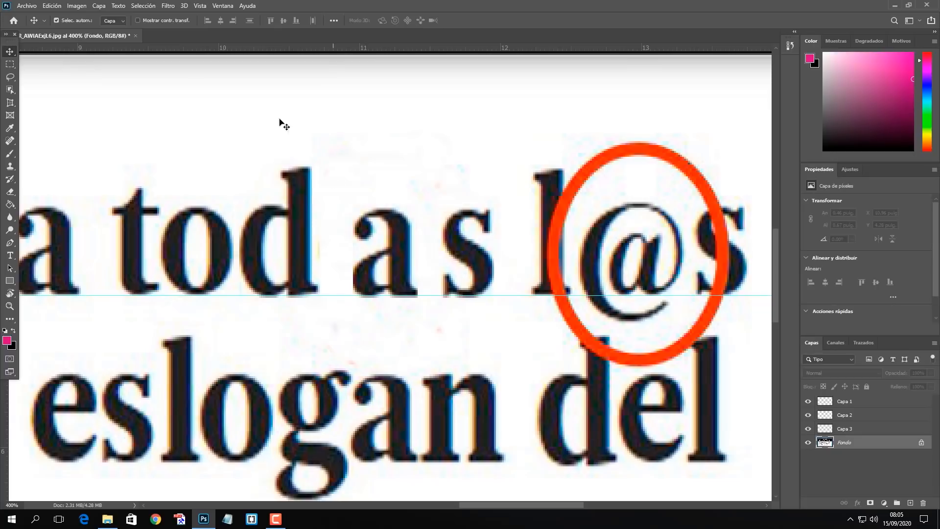
Nudge the copied a of "todas" along the baseline until it sits close to the d.
left_click(273, 150)
left_click_drag(247, 272, 327, 250)
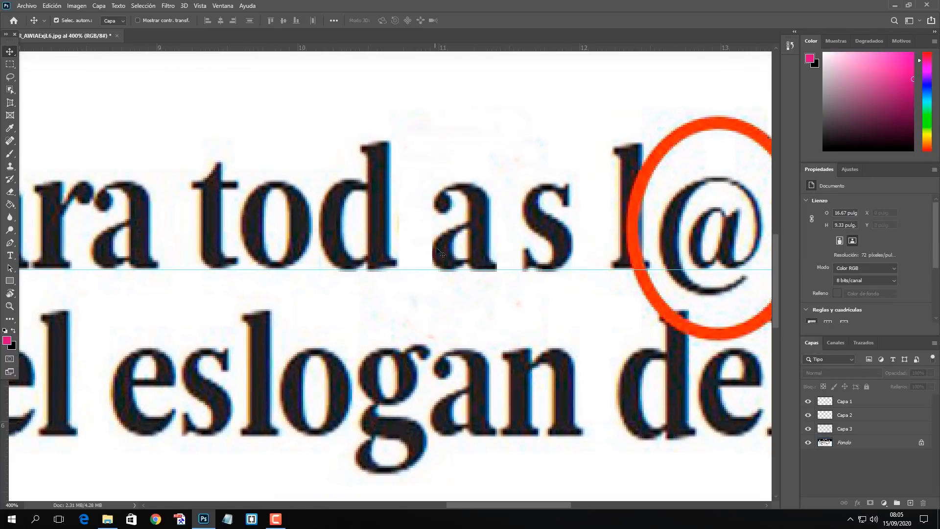
left_click(446, 256)
key("Left")
key("Left")
key("Left")
key("Left")
key("Left")
key("Left")
key("Left")
key("Left")
key("Left")
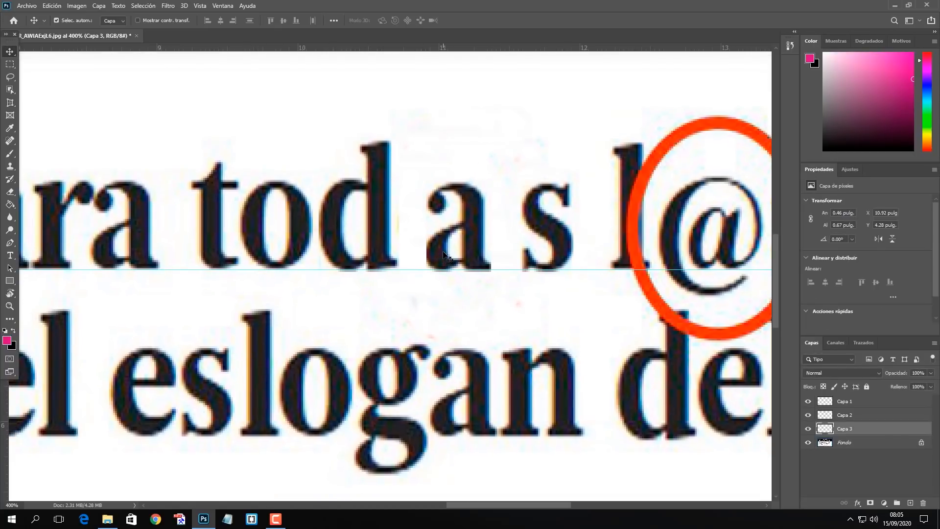
key("Left")
key("Left")
key("Left")
key("Left")
key("Left")
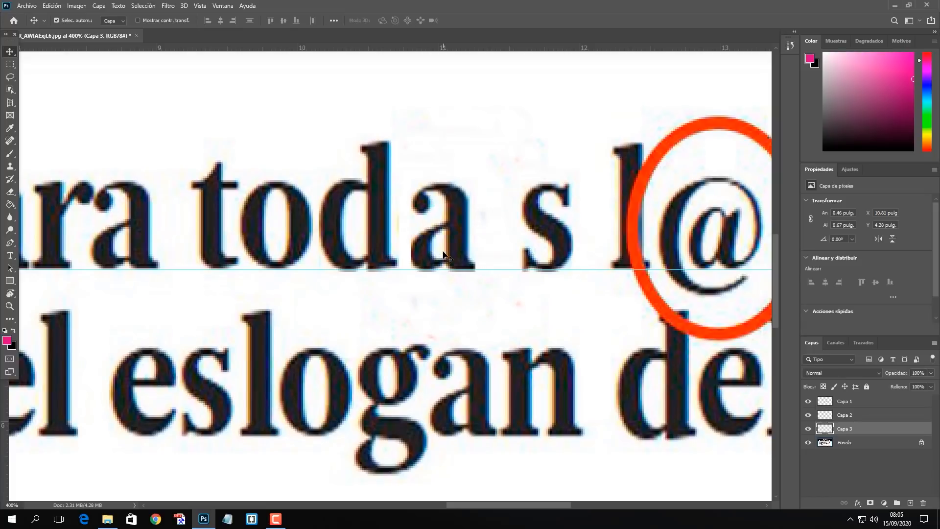
Nudge the copied s on Capa 2 along the baseline until it closes up against the a of "todas".
left_click(538, 214)
key("shift+Left")
key("shift+Left")
key("Left")
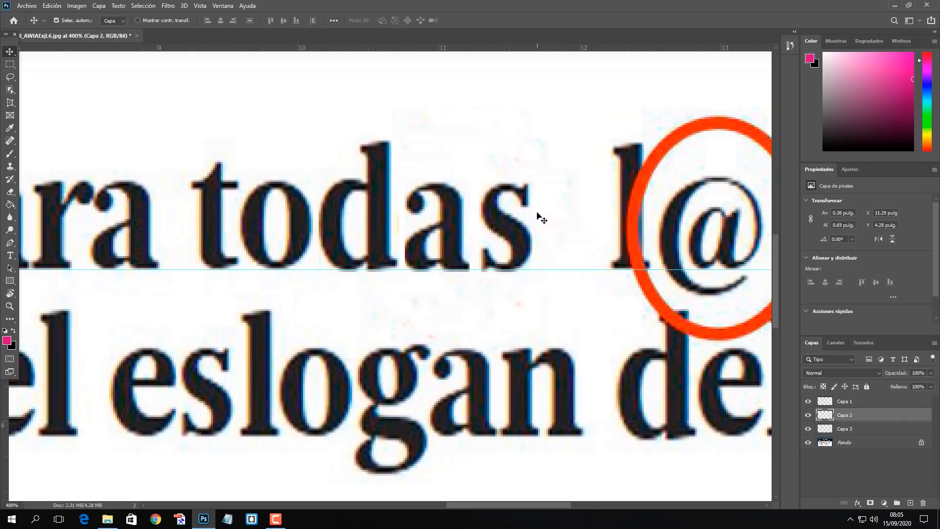
key("Left")
key("Left")
key("Left")
key("Left")
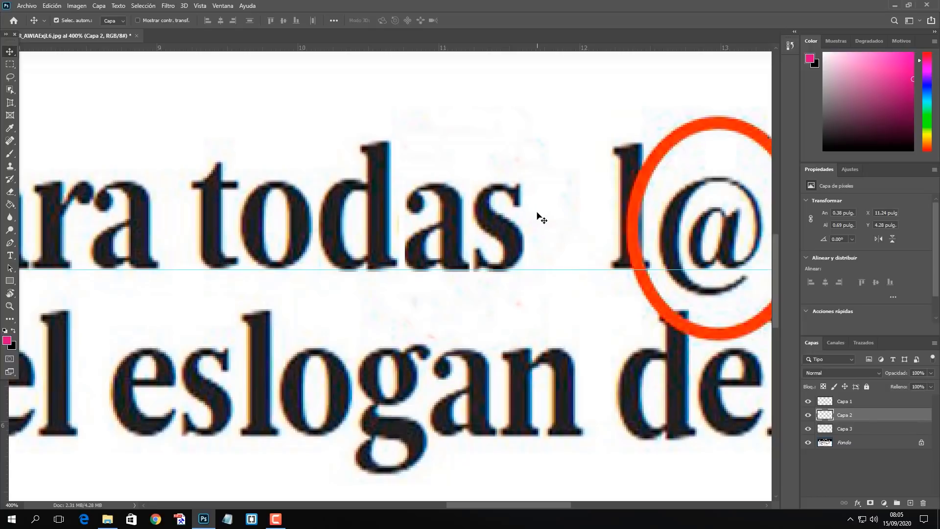
Clone white background over the parts of the red circle around "l@s" that lie outside the letters, on the Fondo layer.
left_click(393, 119)
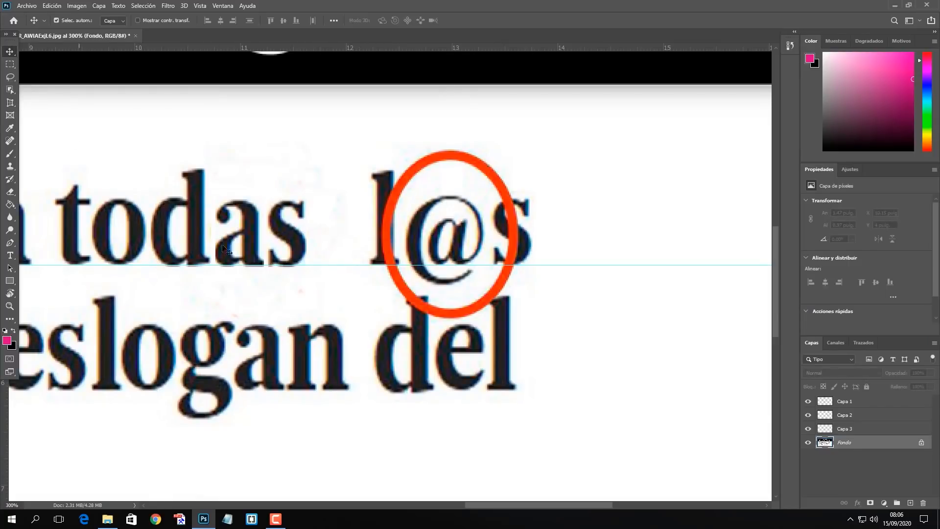
left_click(10, 166)
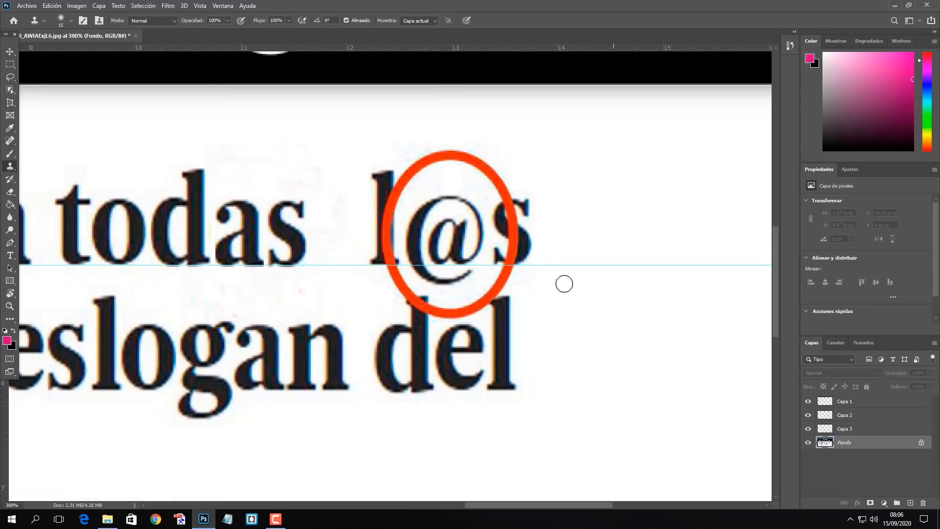
mouse_move(538, 276)
left_mouse_down()
mouse_move(489, 285)
mouse_move(464, 311)
mouse_move(437, 310)
mouse_move(481, 306)
mouse_move(488, 292)
left_mouse_up()
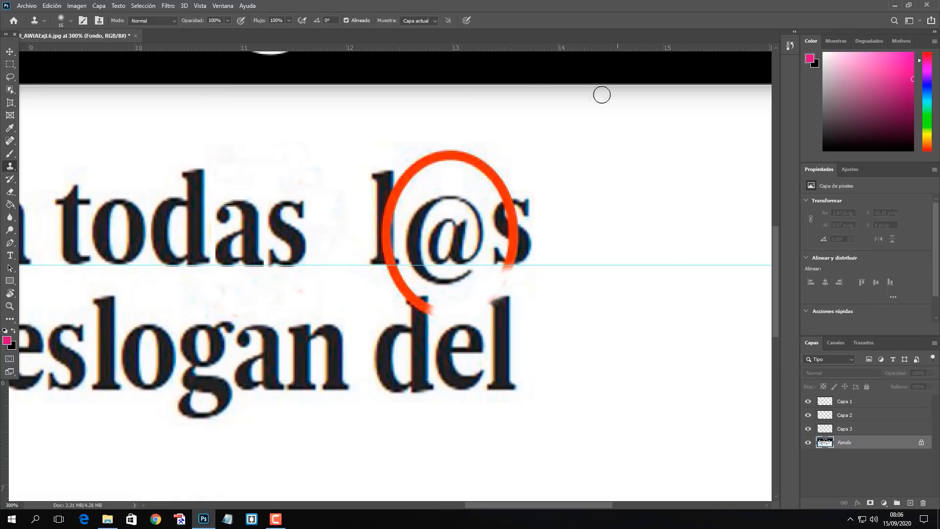
mouse_move(430, 156)
left_mouse_down()
mouse_move(412, 167)
mouse_move(471, 157)
mouse_move(508, 185)
mouse_move(402, 192)
left_mouse_up()
left_click_drag(400, 292, 384, 271)
key("v")
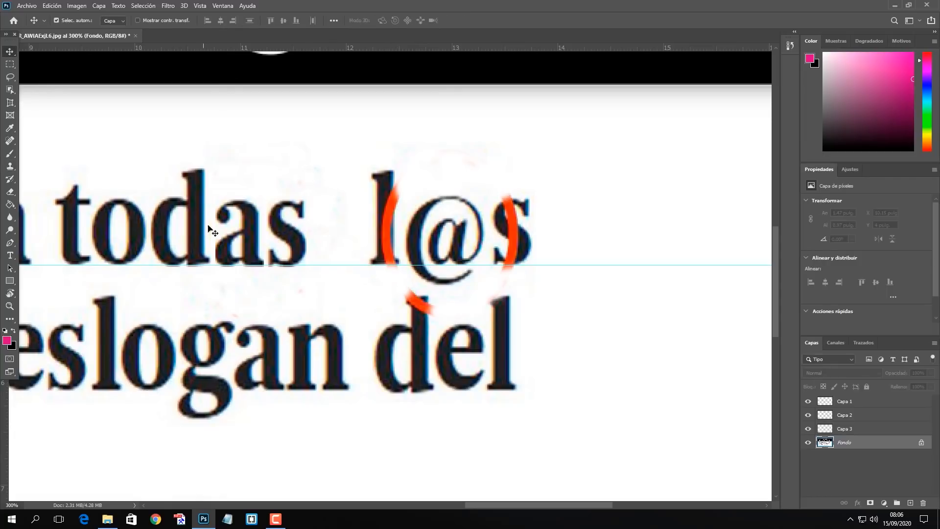
Duplicate the a of "todas" and place the copy over the @ of "l@s".
left_click(256, 233)
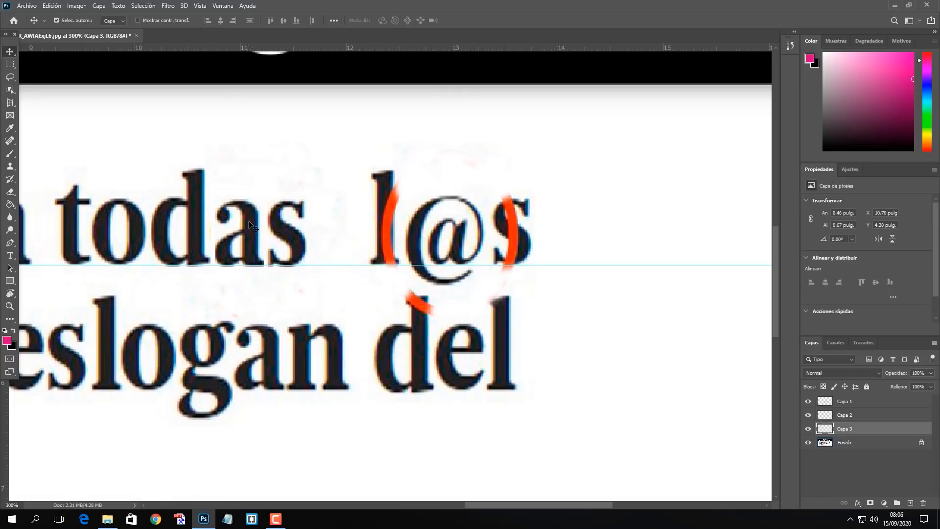
key("ctrl+j")
left_click_drag(249, 222, 459, 219)
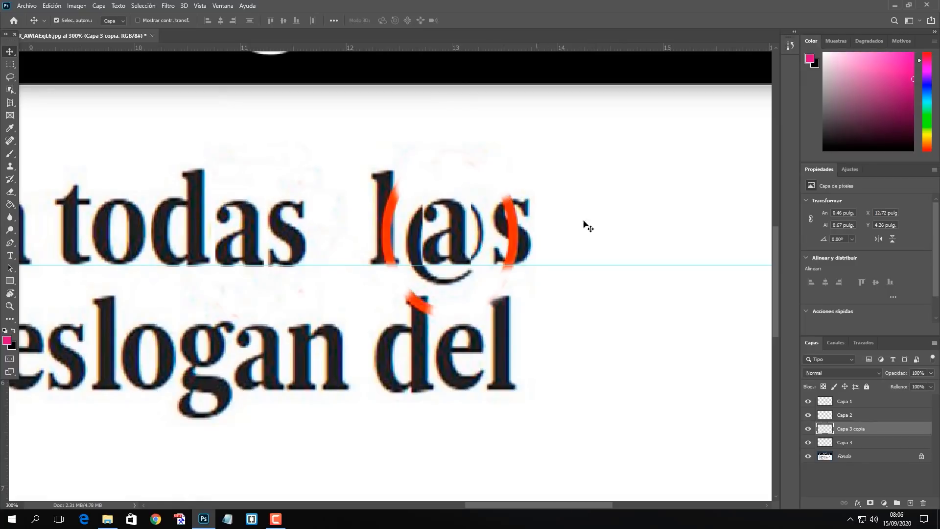
left_click(632, 209)
Duplicate the s of "todas" and place the copy over the red-marked s of "l@s" on the baseline guide.
left_click(296, 239)
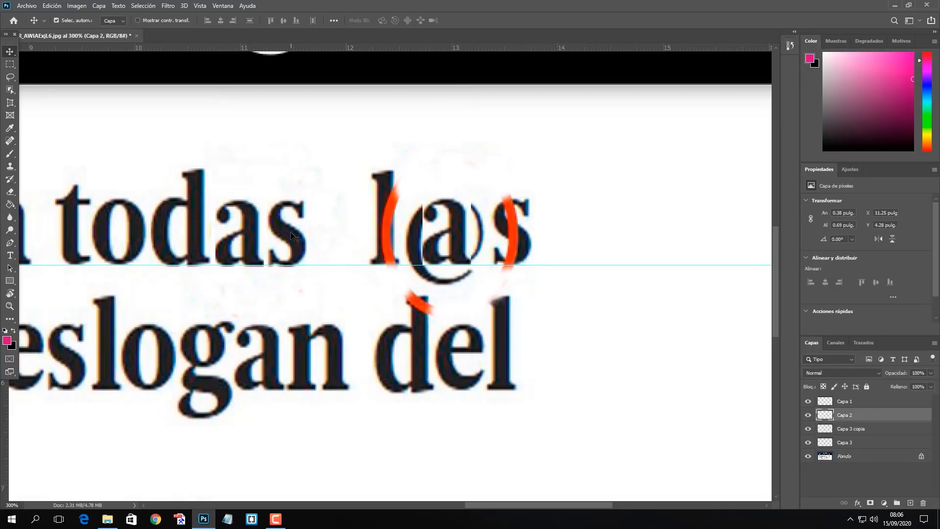
key("ctrl+j")
left_click_drag(295, 239, 517, 233)
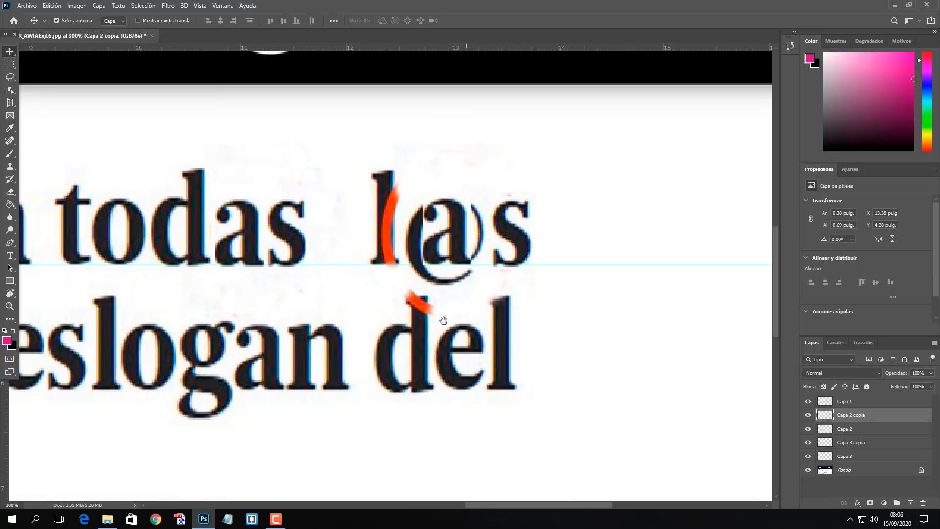
Copy the final l of "del" from the Fondo layer to a new layer with a rectangular selection.
scroll(522, 300, "down", 2)
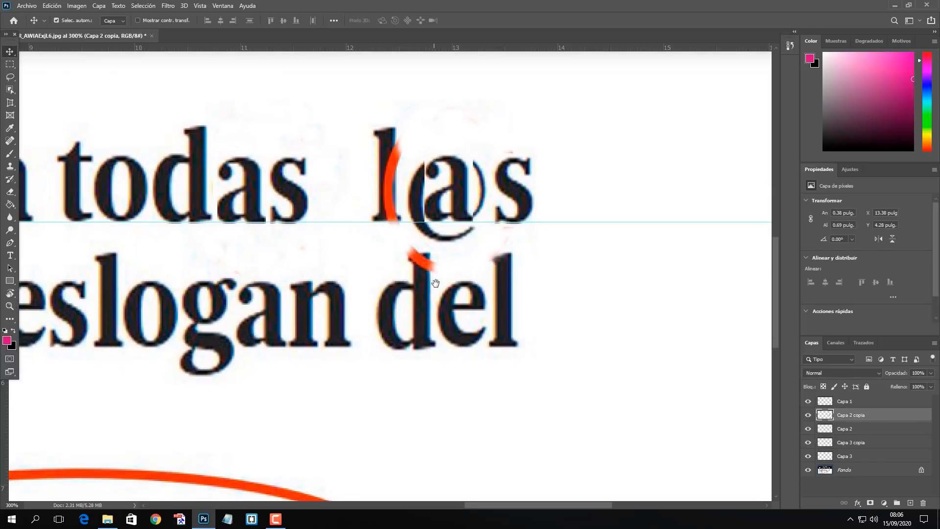
left_click(857, 474)
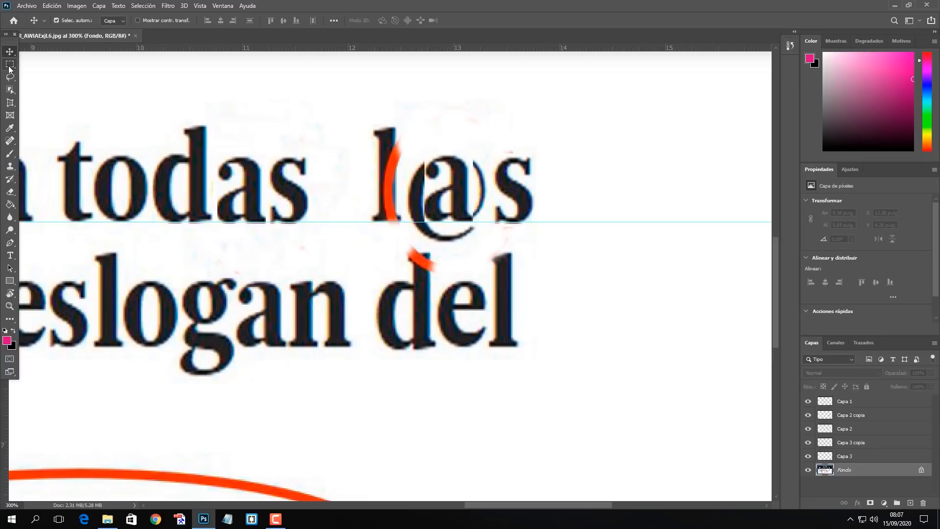
left_click(9, 66)
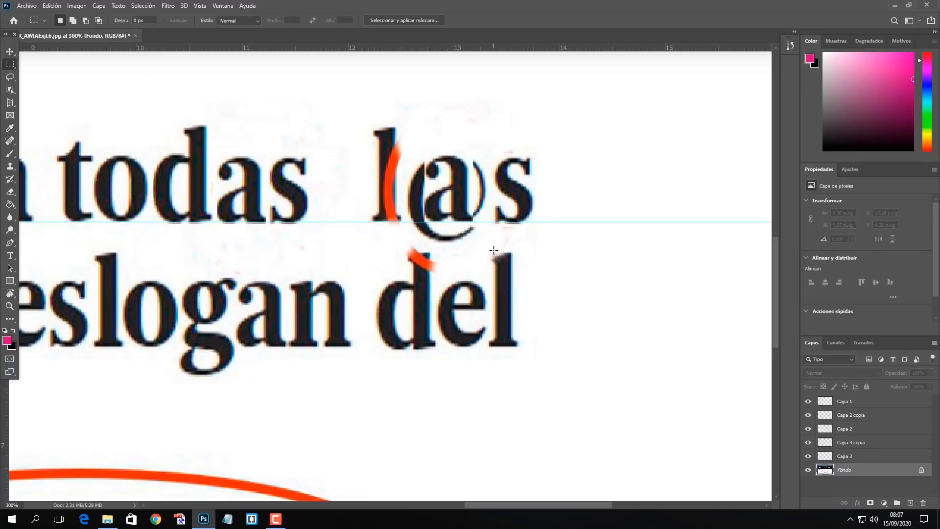
left_click_drag(491, 248, 519, 350)
key("ctrl+j")
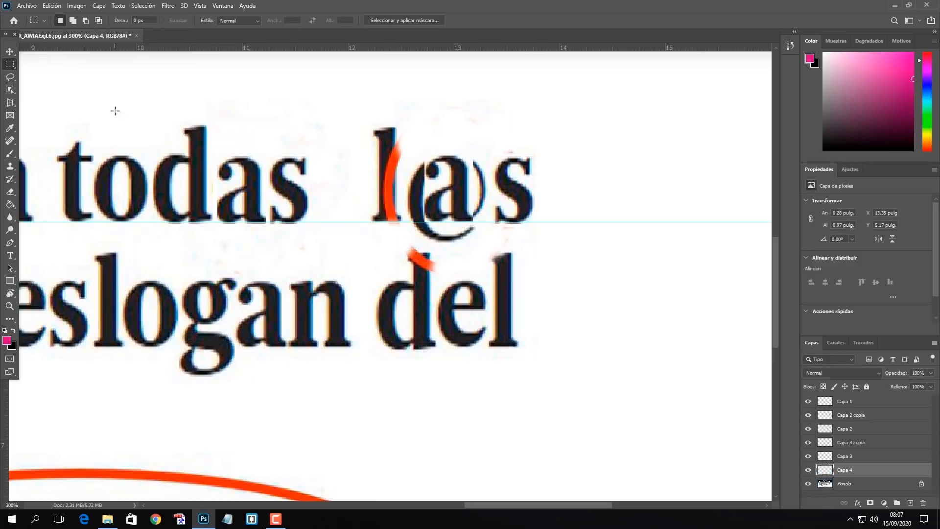
Move the copied l over the red-marked l of "l@s" and align it with the baseline guide.
left_click(10, 53)
left_click_drag(510, 298, 392, 174)
key("Left")
key("Left")
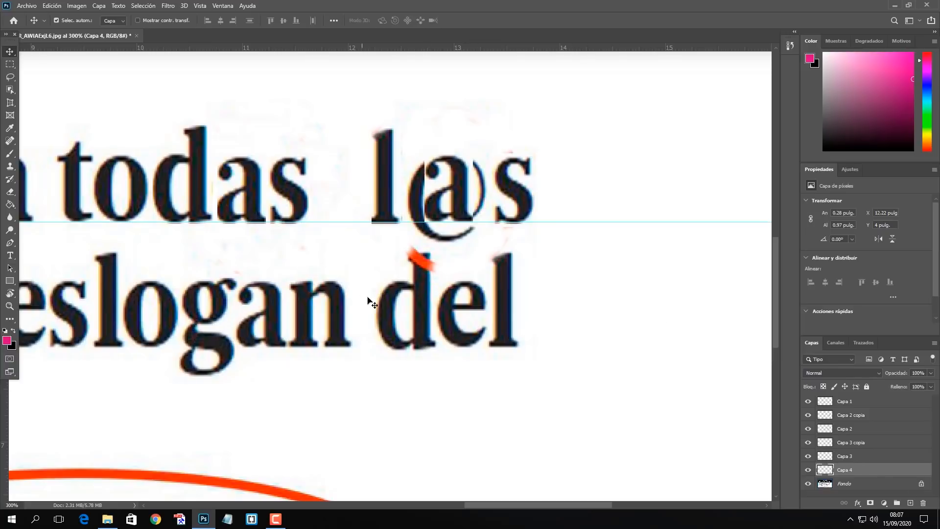
Duplicate the copied d of "todas" and place it over the red-marked d of "del".
left_click(198, 168)
key("ctrl+j")
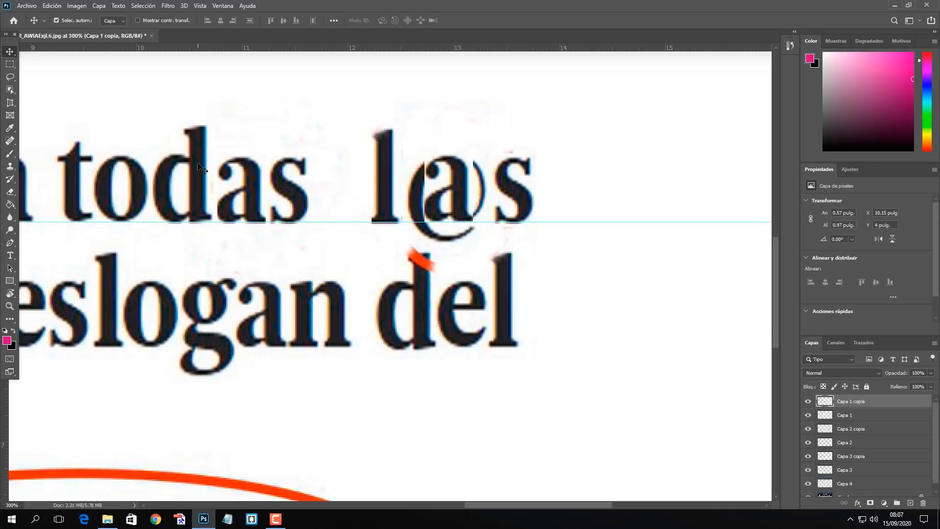
mouse_move(198, 168)
left_mouse_down()
mouse_move(370, 287)
mouse_move(432, 313)
mouse_move(424, 291)
left_mouse_up()
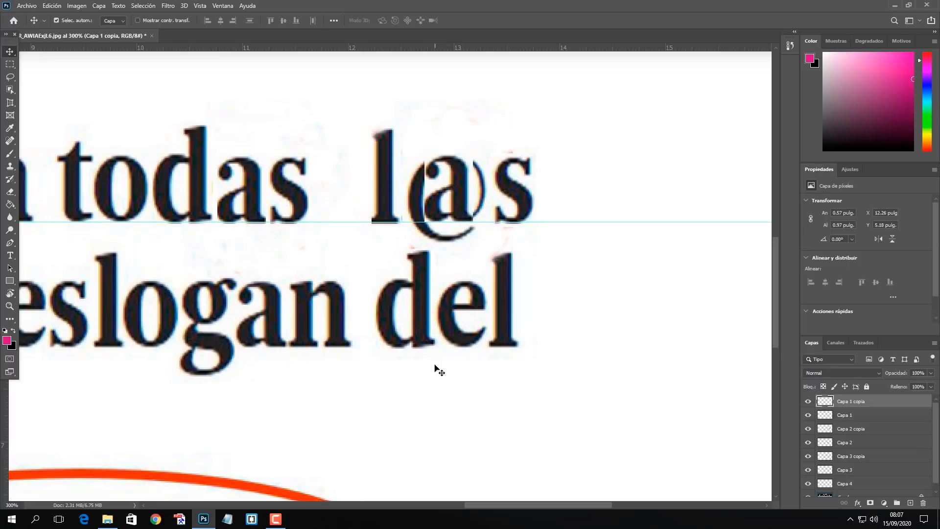
left_click(639, 192)
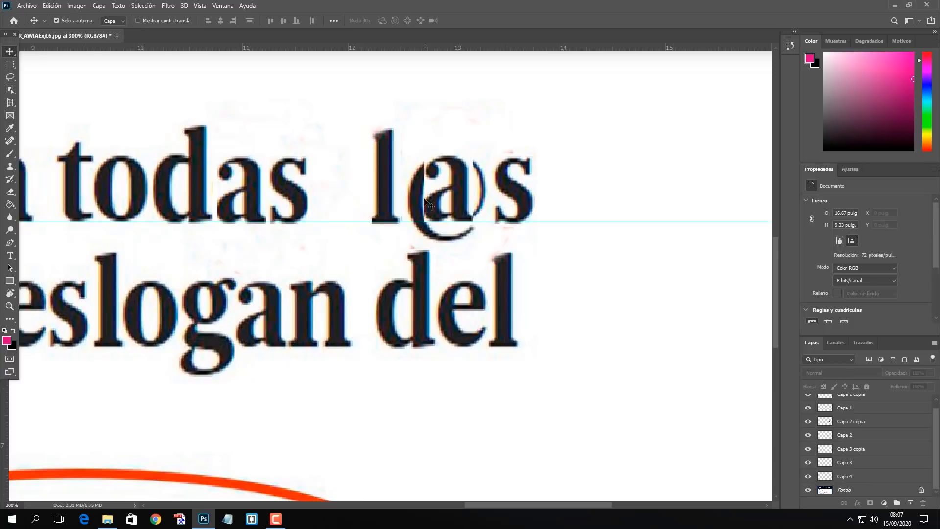
Clone white background over the remains of the @ around the a of "las" on the Fondo layer.
left_click(858, 491)
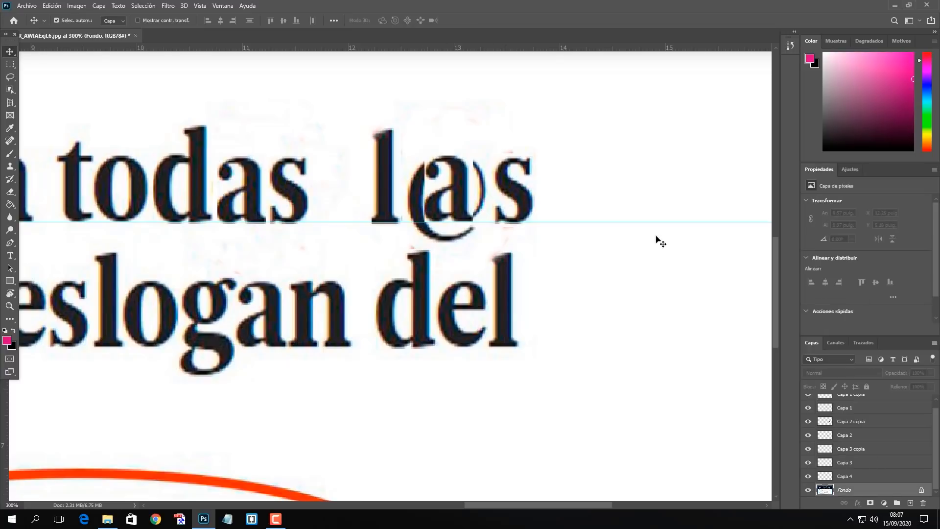
left_click(10, 166)
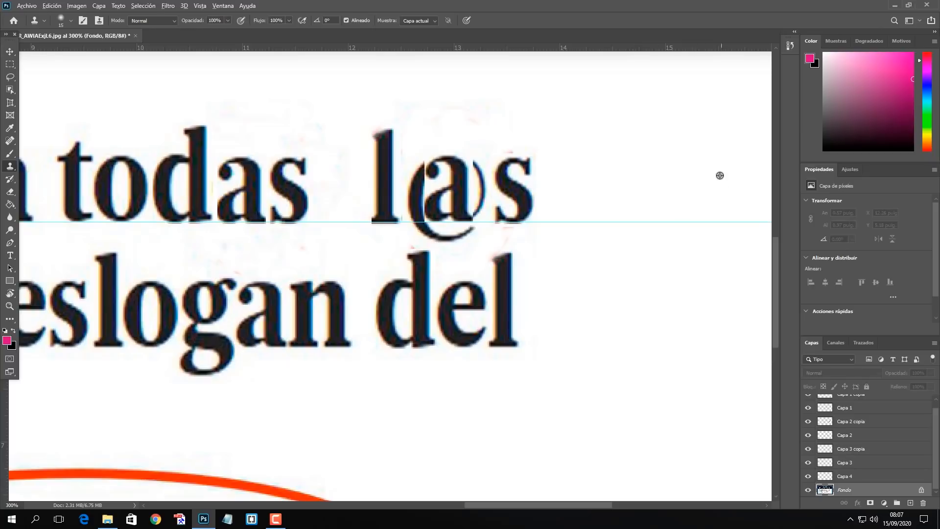
mouse_move(477, 142)
left_mouse_down()
mouse_move(477, 217)
mouse_move(463, 229)
mouse_move(433, 221)
mouse_move(455, 242)
mouse_move(415, 212)
mouse_move(418, 165)
mouse_move(416, 207)
left_mouse_up()
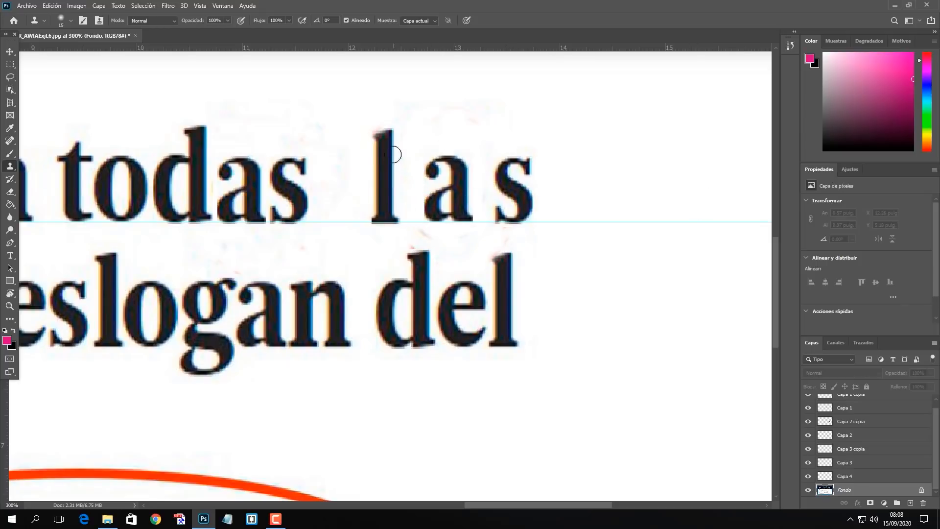
key("v")
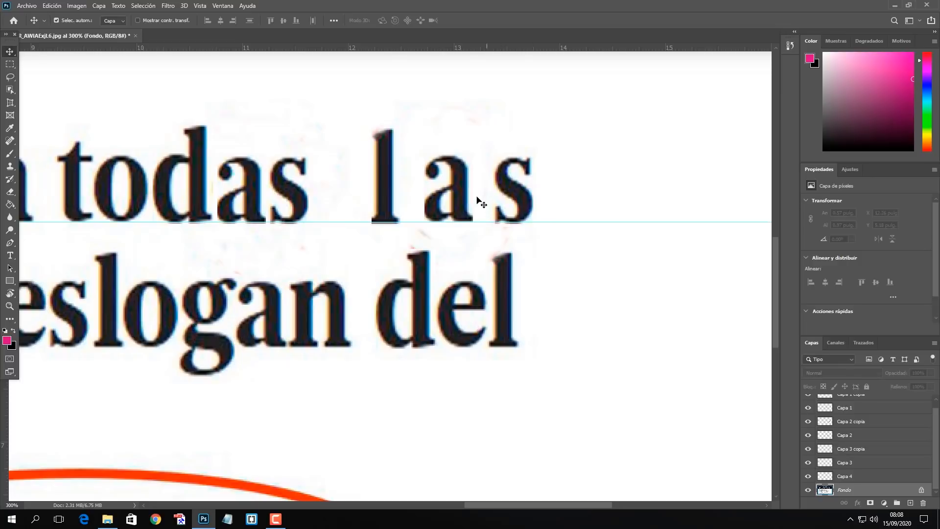
Nudge the duplicated a of "las" along the baseline until it sits close to the l.
left_click(460, 195)
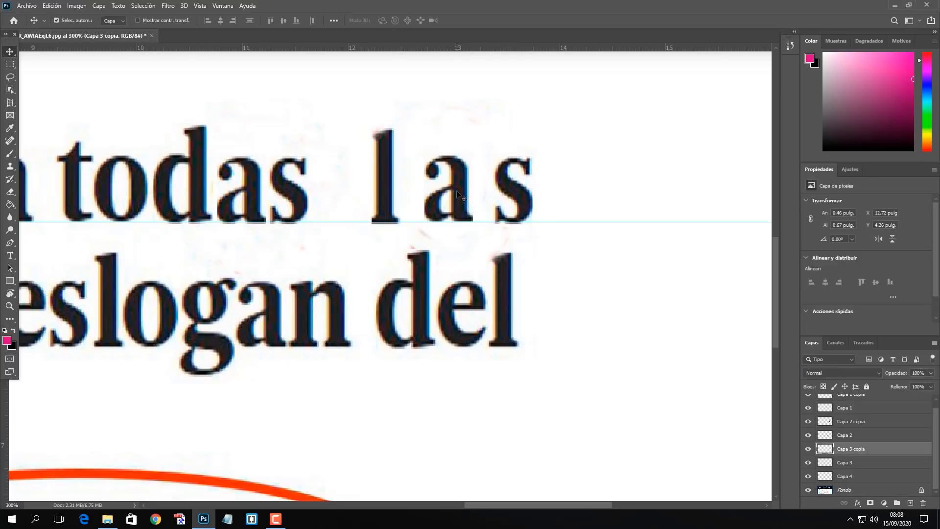
key("Left")
key("Left")
key("Left")
key("Left")
key("Left")
key("Left")
key("Left")
key("Left")
key("Left")
key("Left")
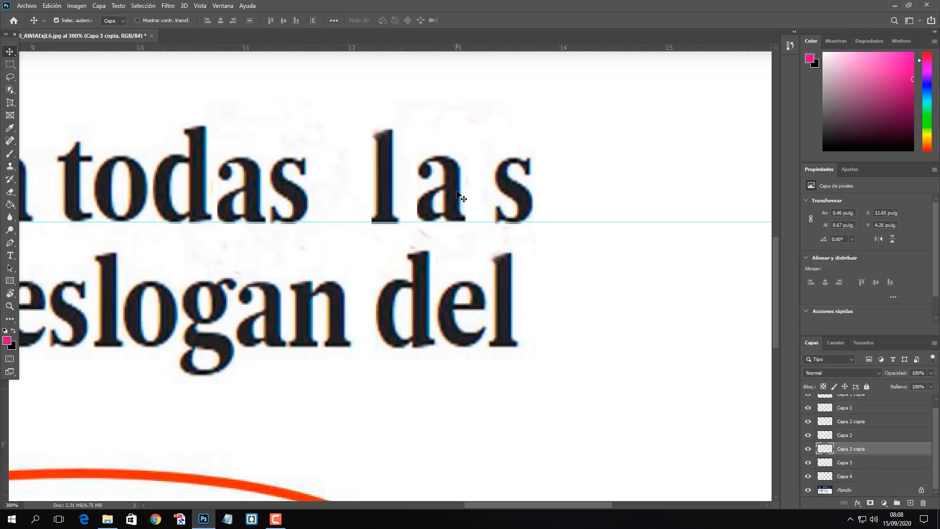
key("Left")
key("Left")
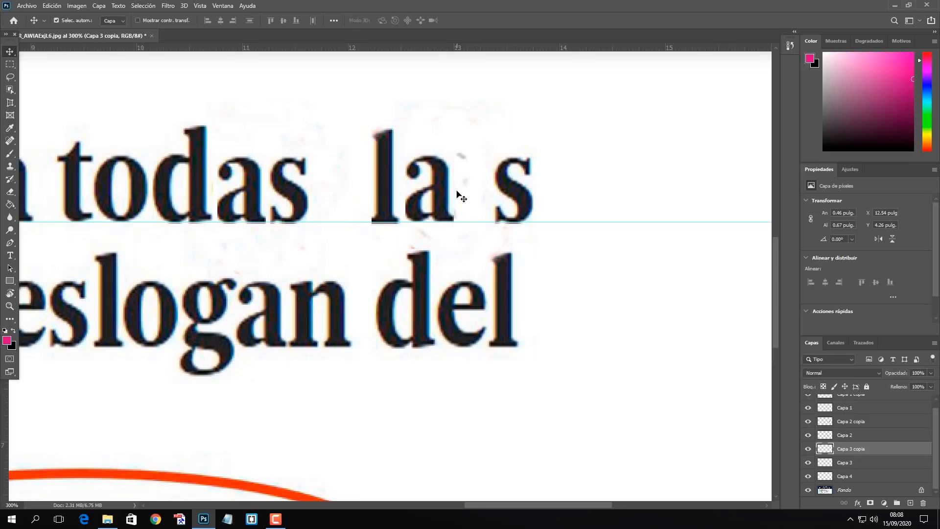
Nudge the duplicated s of "las" along the baseline until it sits close to the a.
left_click(519, 192)
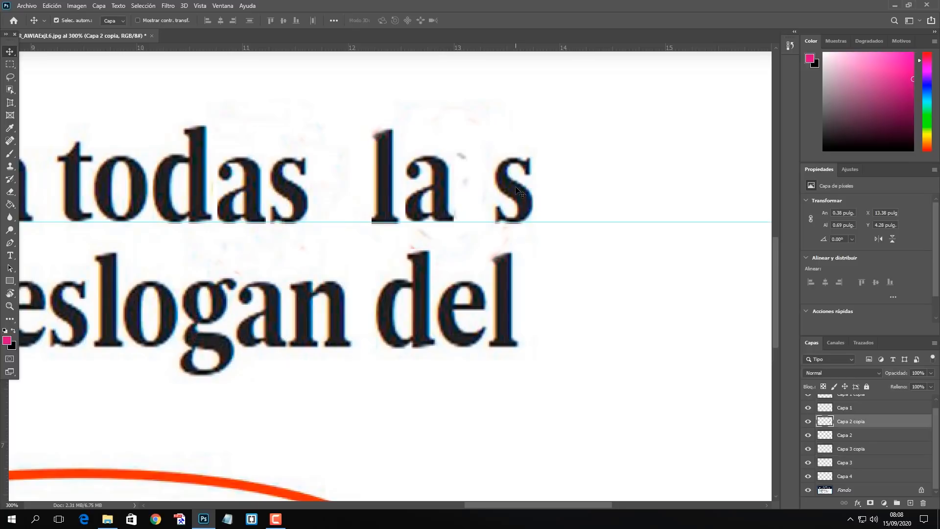
key("Left")
key("Left")
key("Left")
key("Left")
key("Left")
key("Left")
key("Left")
key("Left")
key("Left")
key("Left")
key("Left")
key("Left")
key("Left")
key("Left")
key("Left")
key("Left")
key("Left")
key("Left")
key("Left")
key("Left")
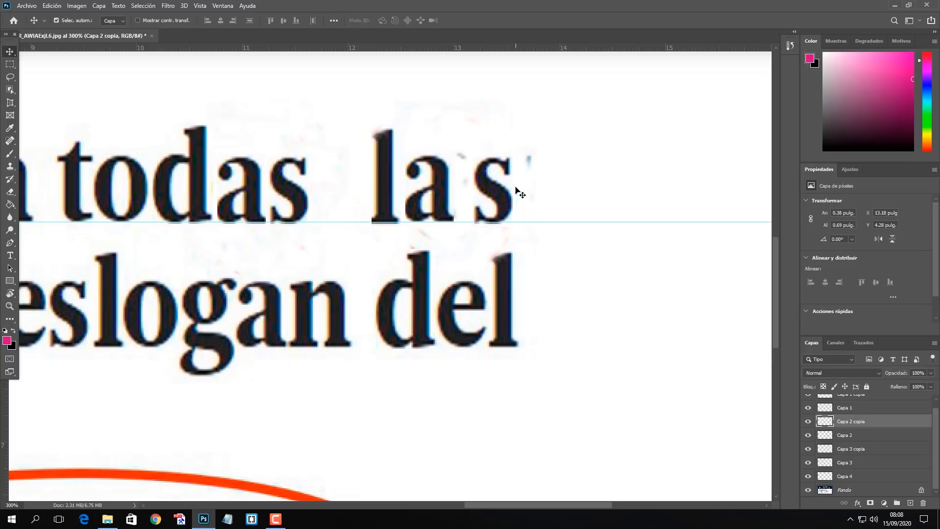
key("Left")
key("Left")
key("Left")
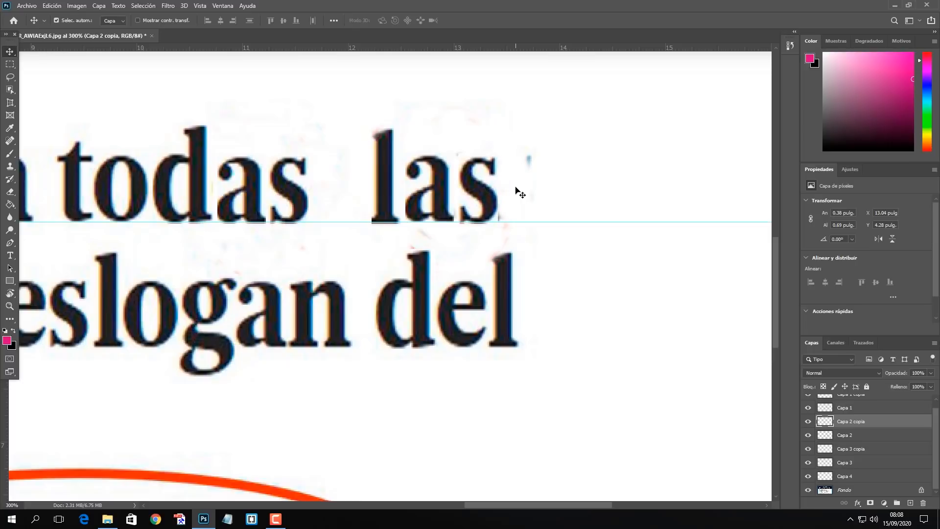
key("Right")
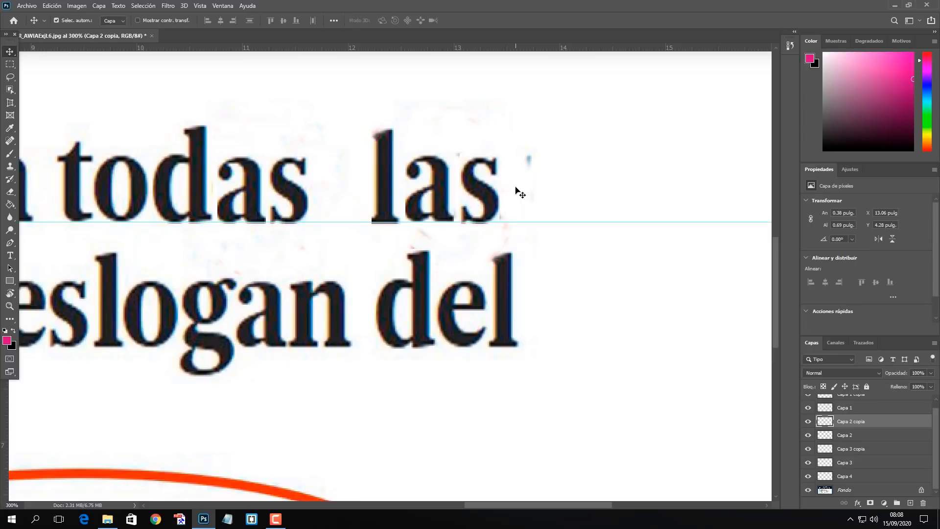
Clone white background over the leftover speck after the s of "las" on the Fondo layer.
left_click(855, 488)
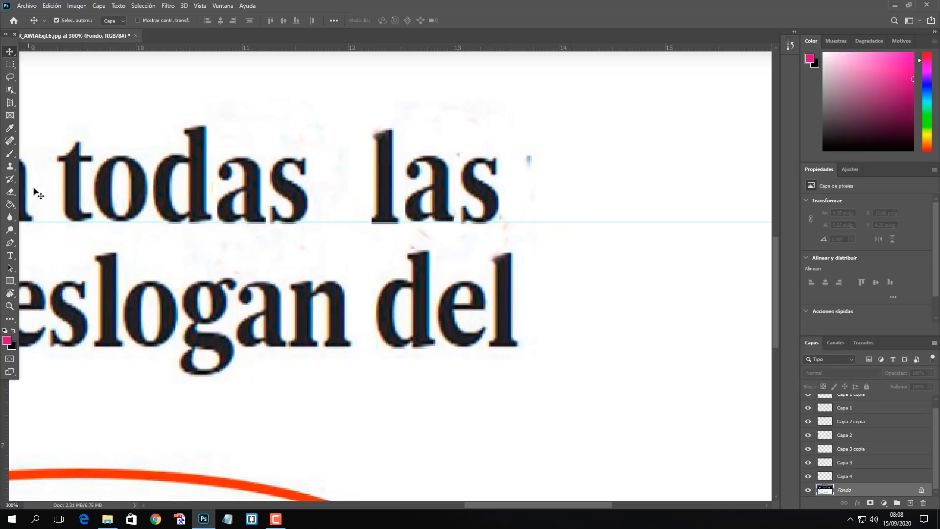
left_click(10, 166)
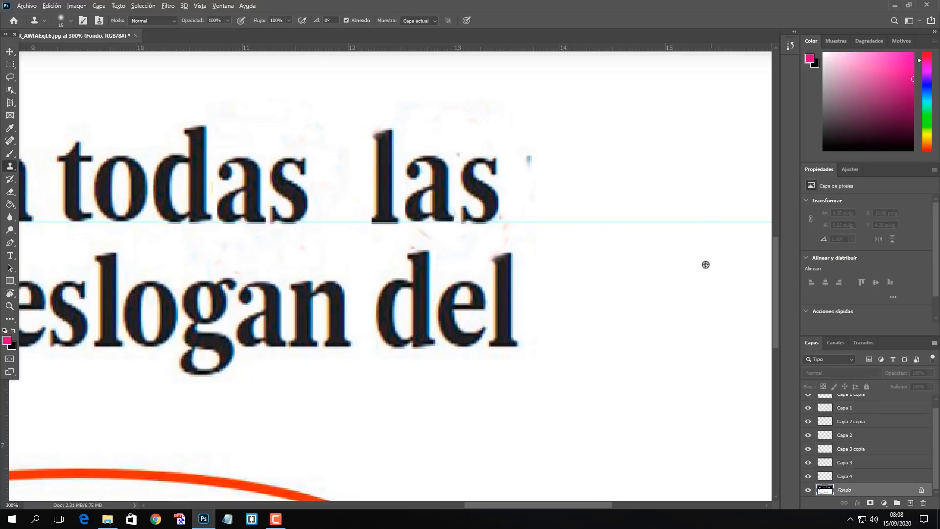
left_click(528, 159)
key("v")
key("ctrl+1")
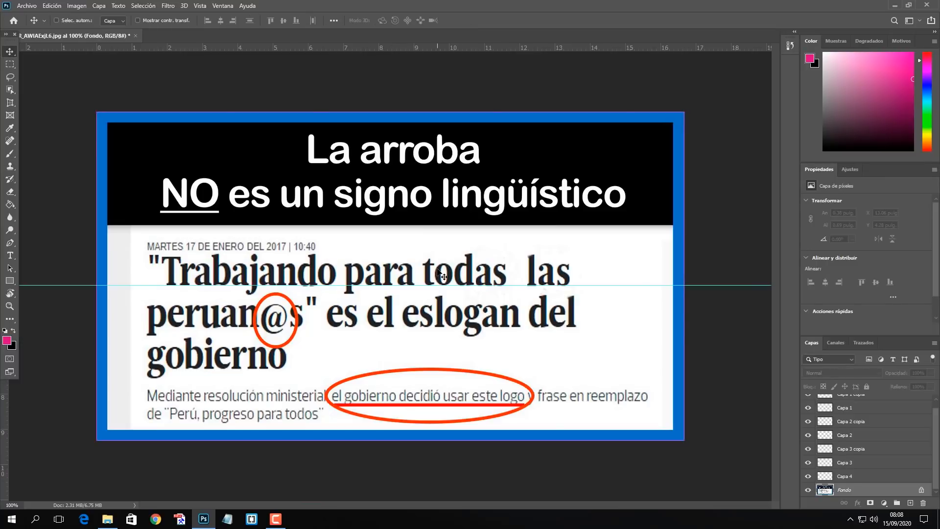
Merge all the copied letter layers with the Fondo layer into a single layer.
key("ctrl+plus")
key("ctrl+plus")
left_click_drag(521, 253, 418, 227)
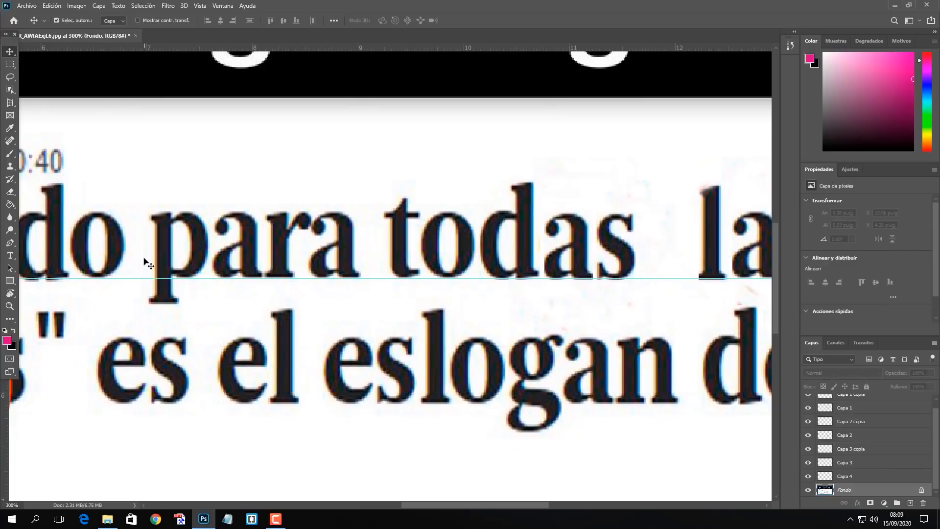
left_click_drag(485, 279, 405, 274)
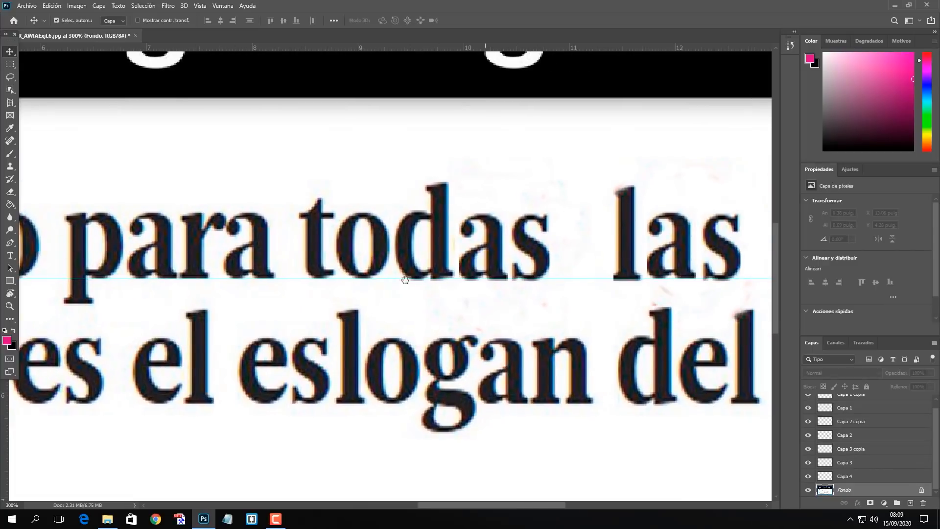
left_click_drag(587, 277, 475, 244)
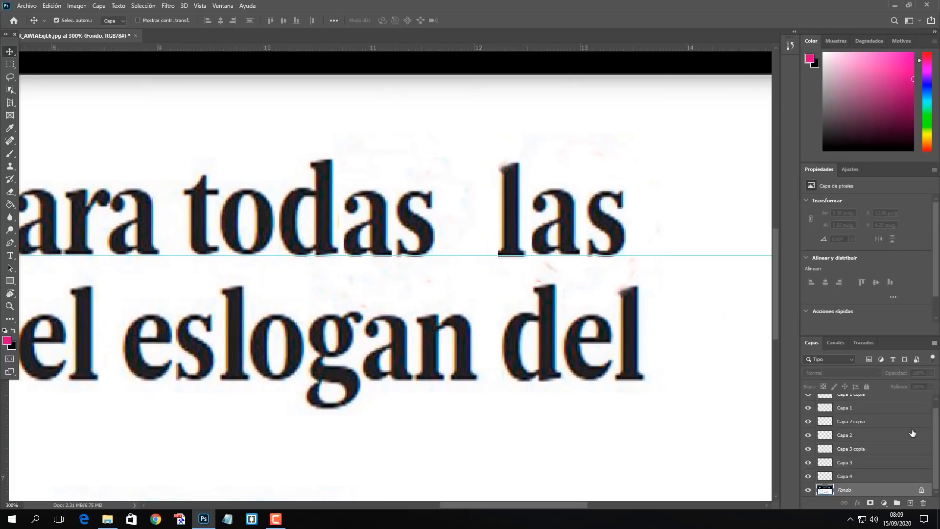
scroll(873, 467, "up", 1)
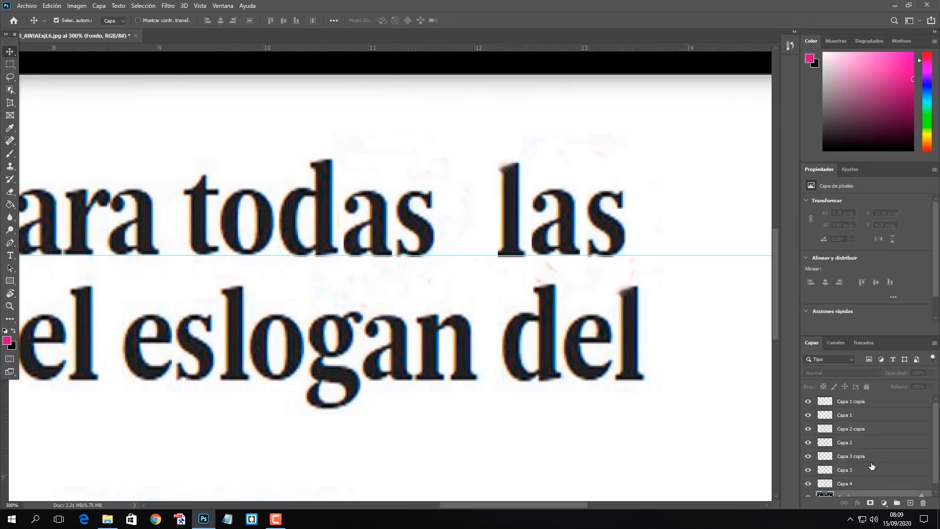
scroll(857, 493, "down", 1)
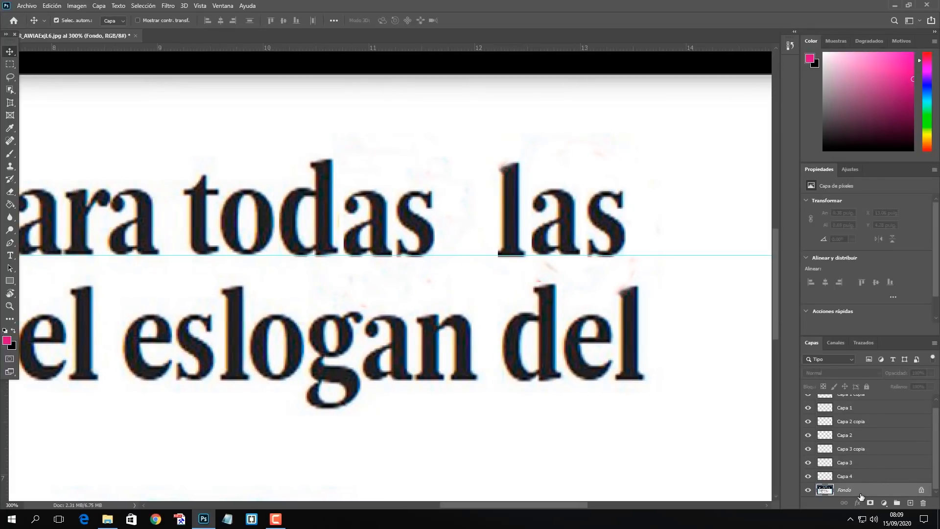
scroll(873, 479, "up", 1)
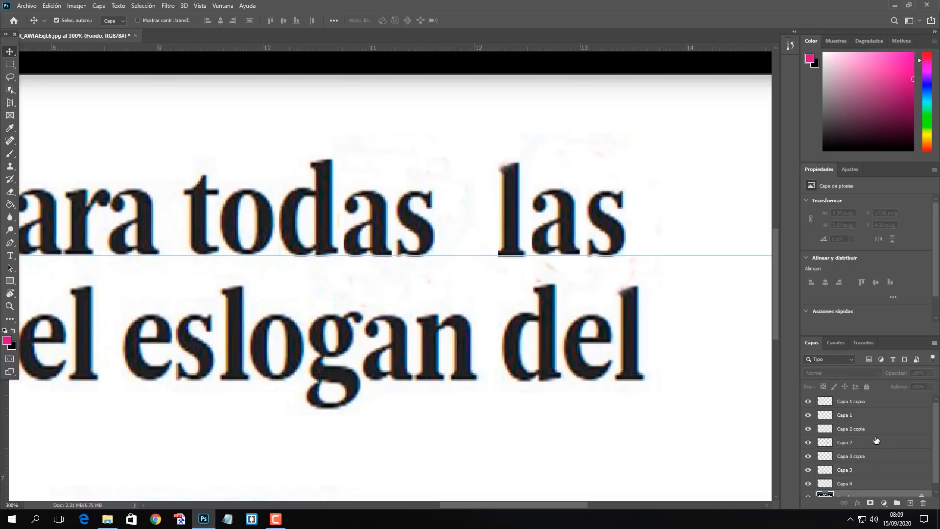
left_click(864, 406, "shift")
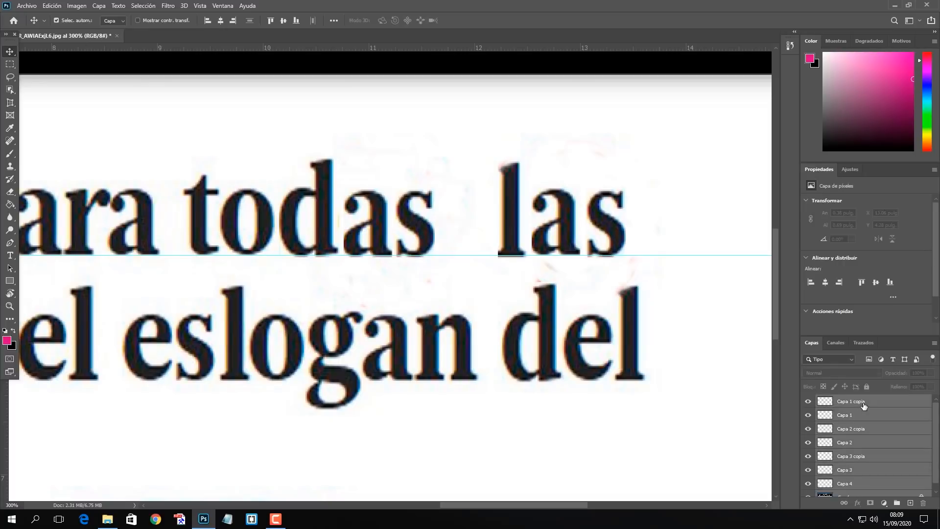
key("ctrl+shift+e")
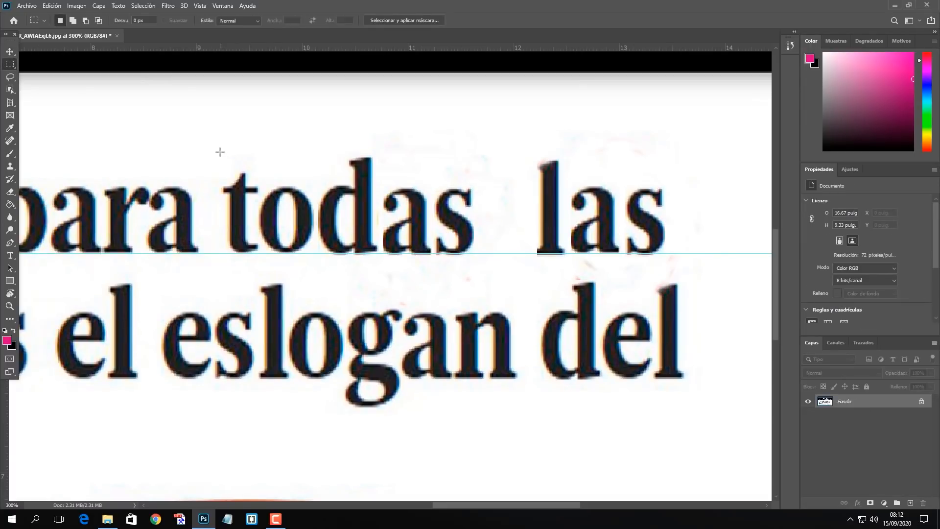
Copy the word "todas" from the merged headline onto its own layer.
left_click_drag(219, 152, 478, 265)
key("ctrl+j")
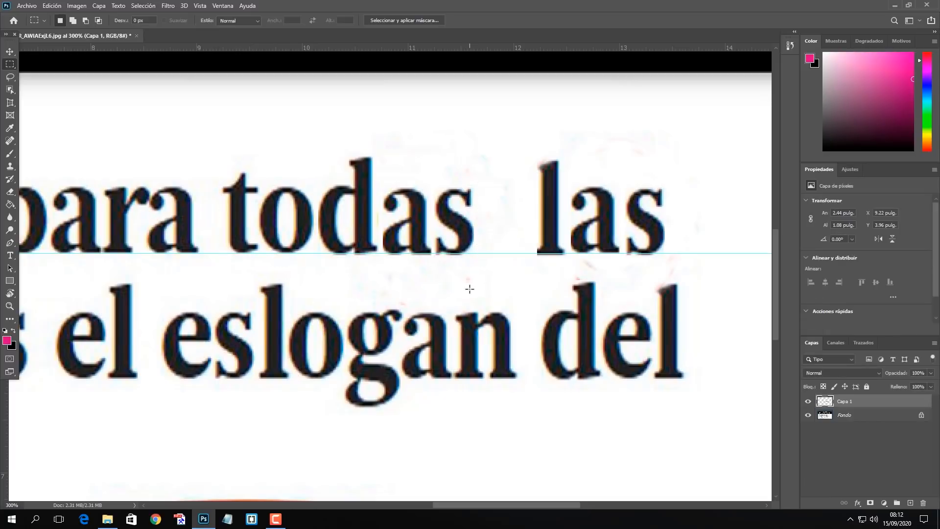
left_click(10, 51)
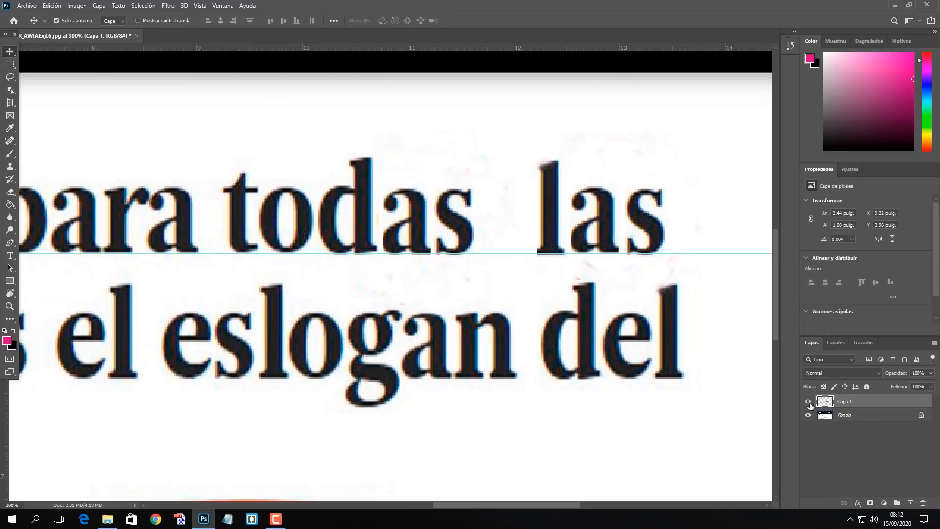
Copy the word "las" from the Fondo layer onto its own layer.
left_click(834, 418)
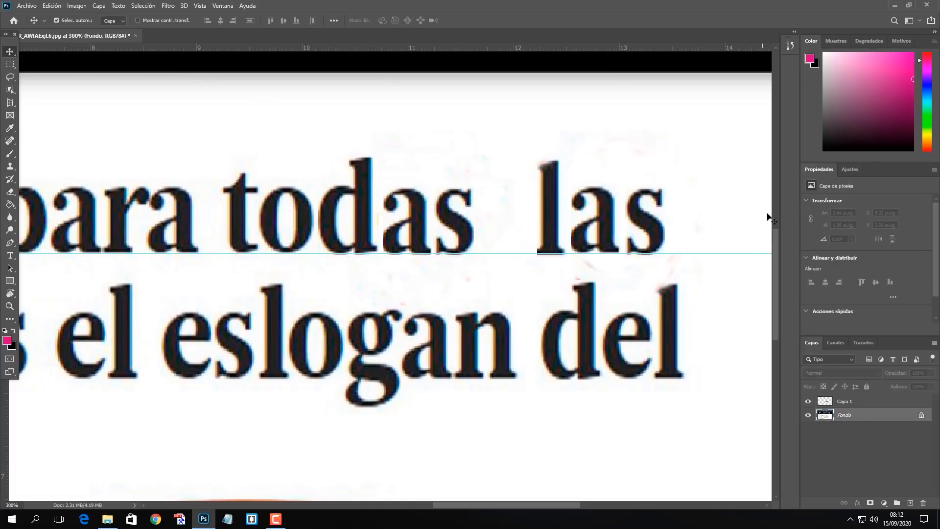
left_click(10, 64)
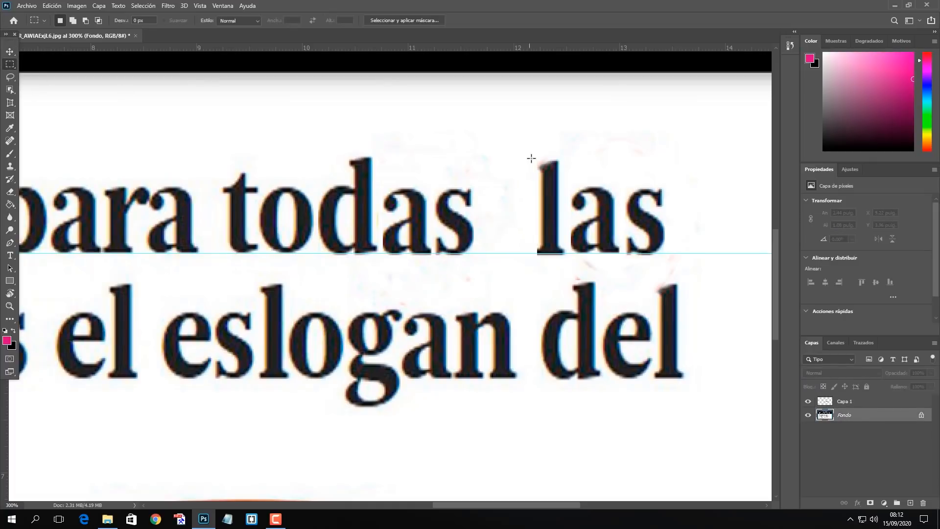
left_click_drag(532, 152, 662, 256)
key("ctrl+j")
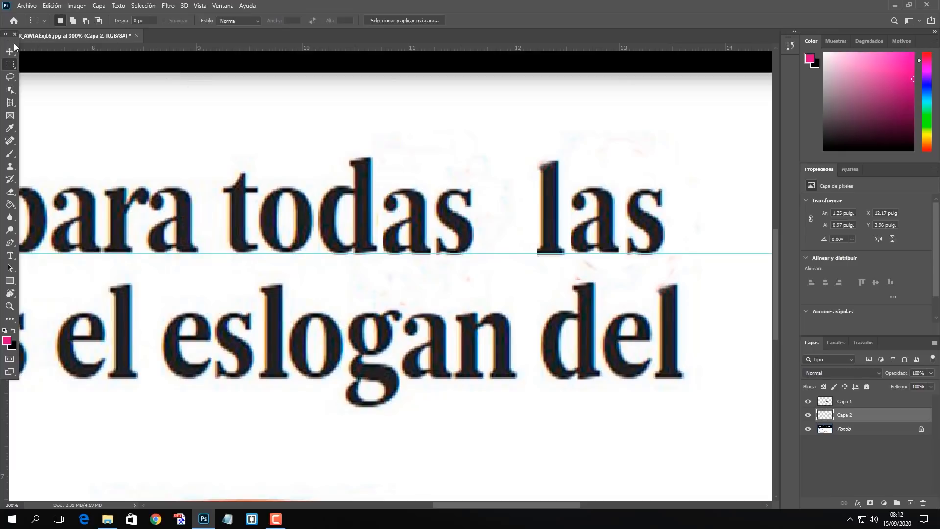
left_click(10, 51)
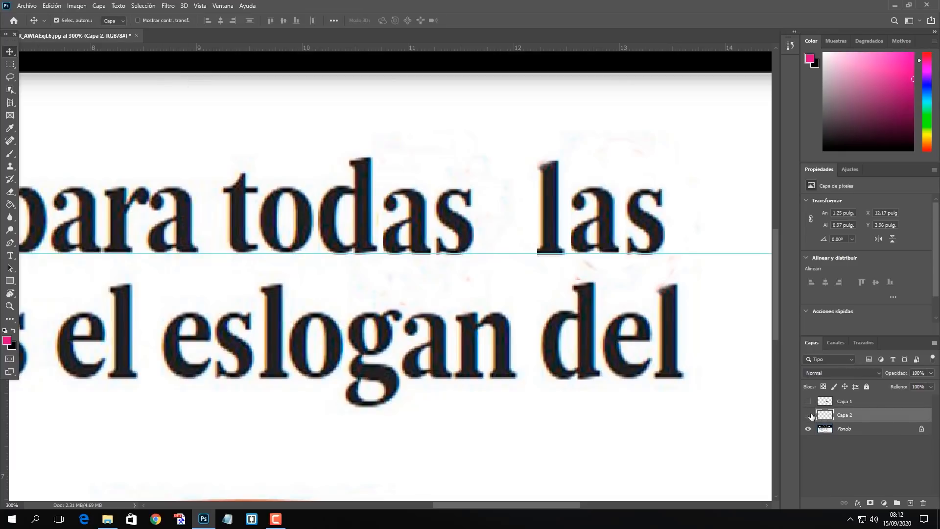
Hide both word layers and fill the "todas las" area on the Fondo layer with the Según el contenido option.
left_click(808, 415)
left_click(876, 429)
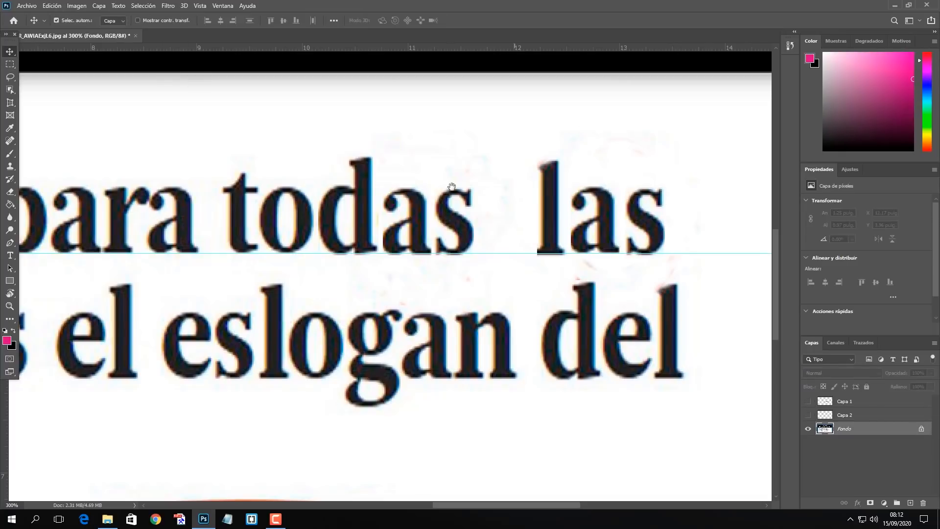
scroll(538, 162, "up", 2)
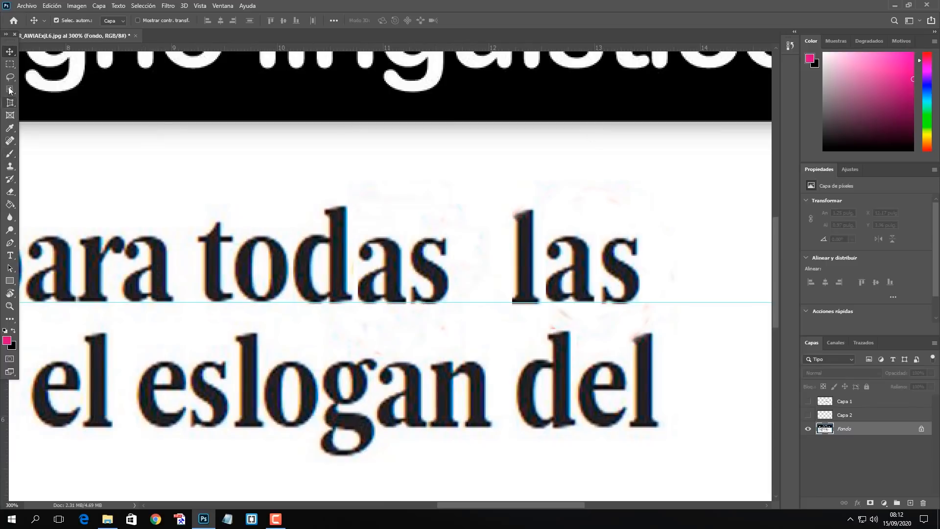
left_click(10, 64)
left_click_drag(191, 181, 644, 308)
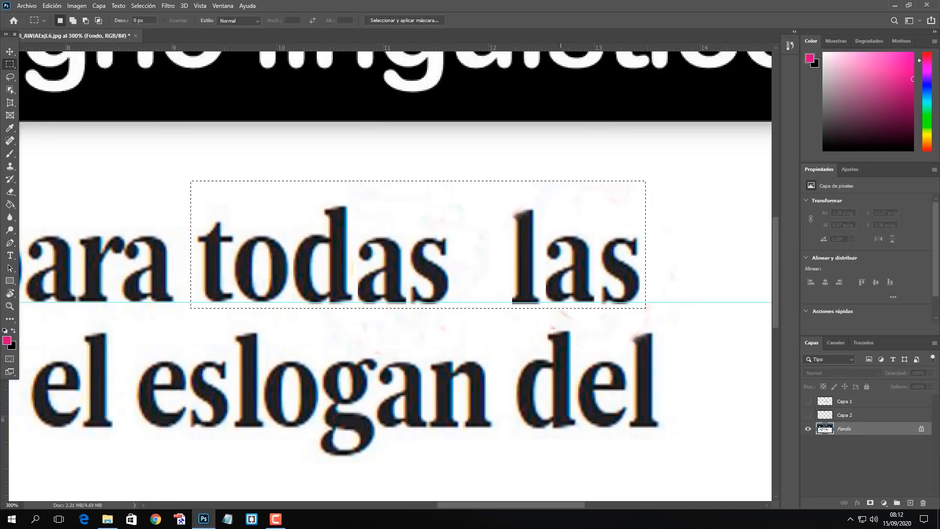
left_click(52, 9)
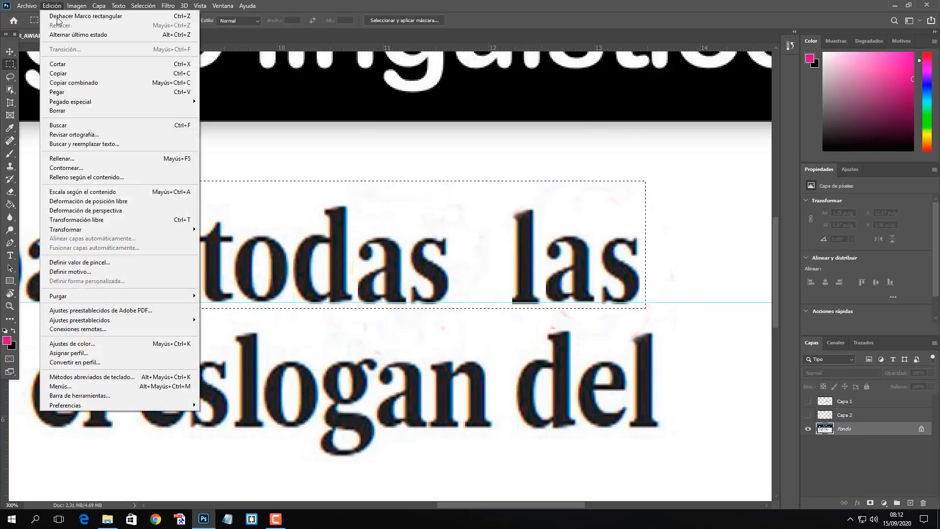
left_click(128, 158)
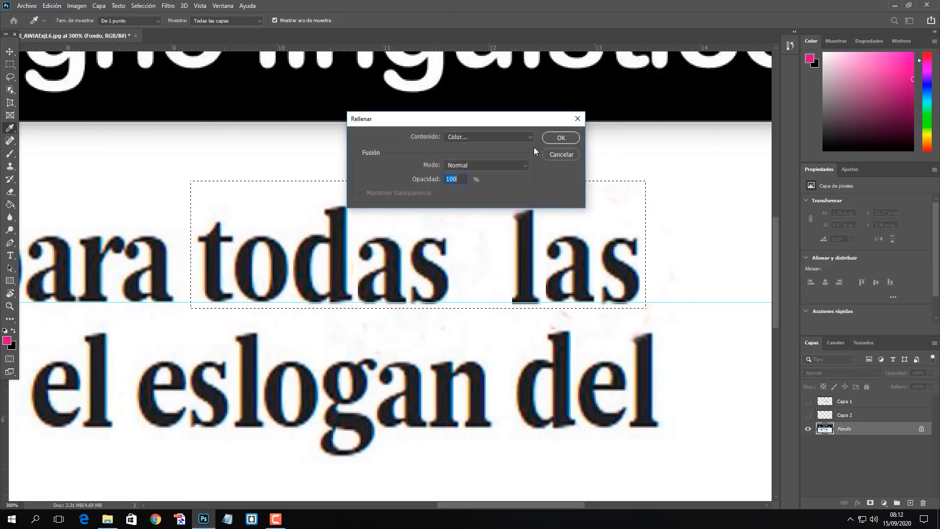
left_click(489, 137)
left_click(492, 178)
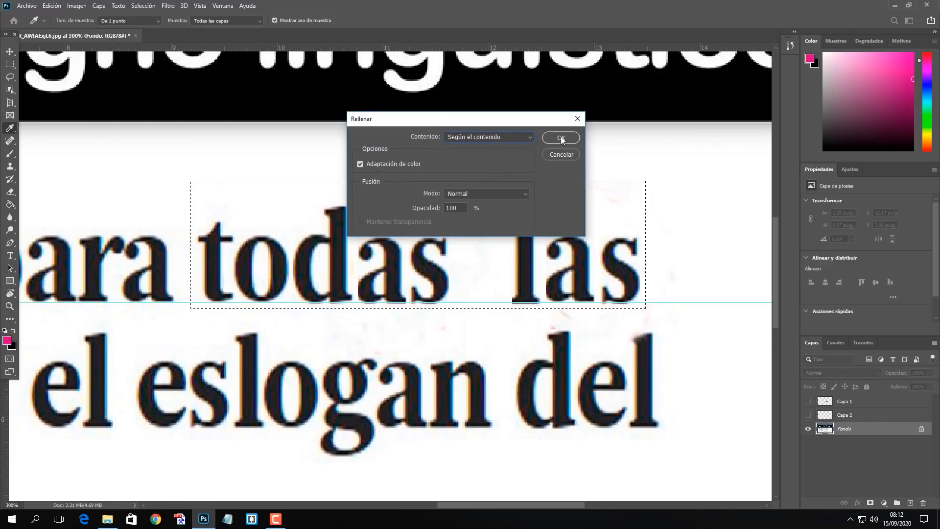
left_click(561, 137)
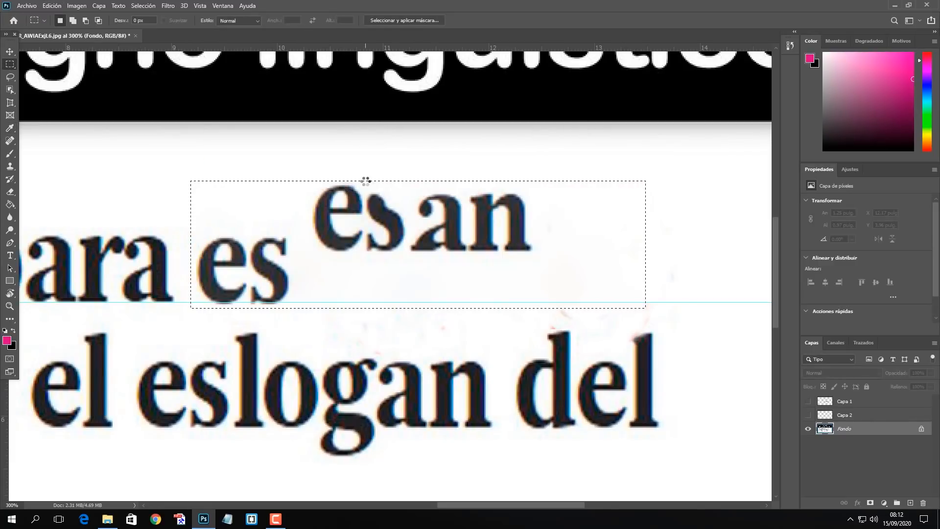
Remove the stray letters left after "para" on the Fondo layer with a content-aware fill.
left_click_drag(305, 169, 539, 269)
left_click(52, 6)
left_click(66, 161)
left_click(561, 136)
left_click(568, 137)
left_click(394, 216)
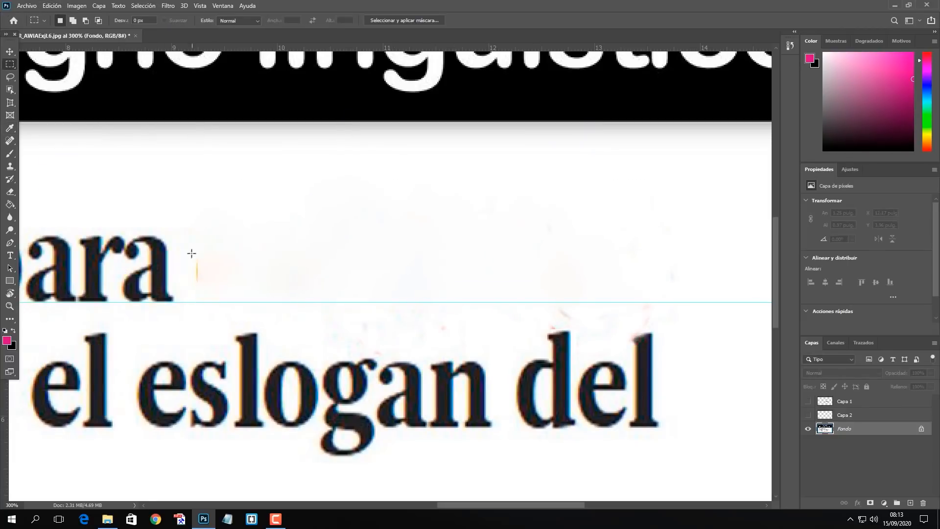
Remove the small orange mark just after "para" with a content-aware fill, and deselect the area.
left_click_drag(191, 246, 214, 285)
left_click(54, 6)
left_click(110, 159)
left_click(568, 138)
left_click(363, 224)
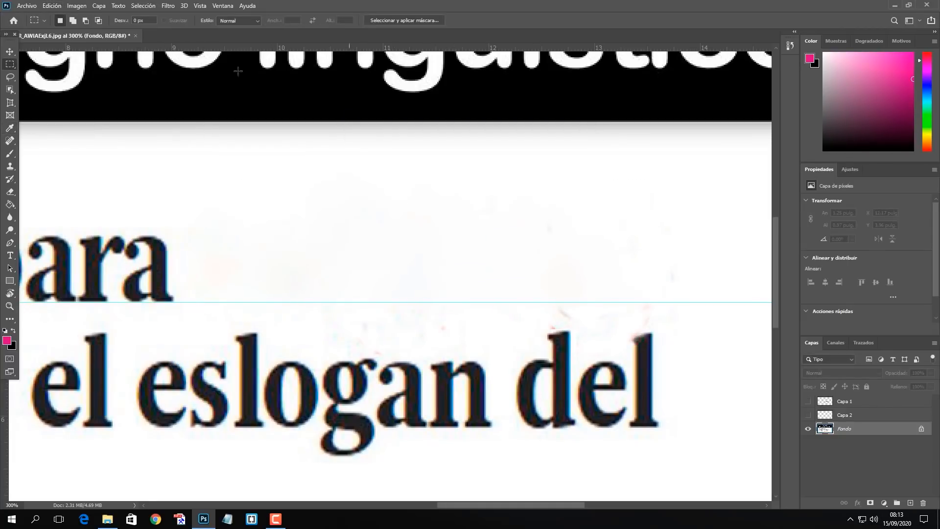
left_click(9, 51)
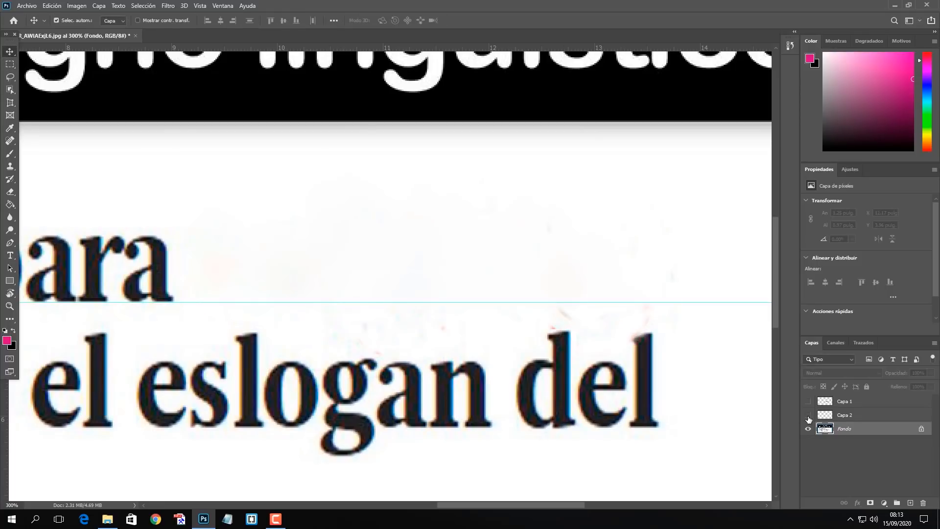
Show both word layers again and nudge "todas" to the right, away from "para" and closer to "las".
left_click(808, 415)
left_click(808, 401)
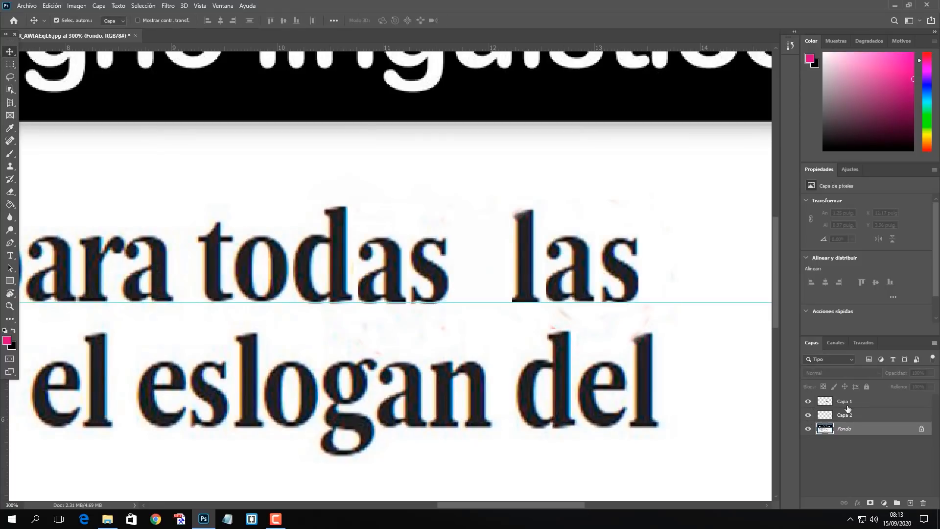
left_click(849, 402)
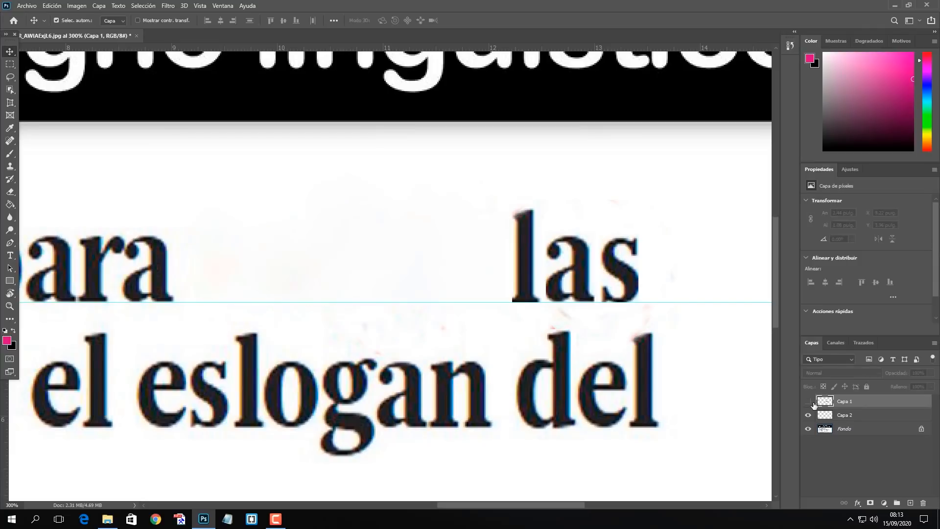
key("Right")
key("Right")
key("Right")
key("Right")
key("Right")
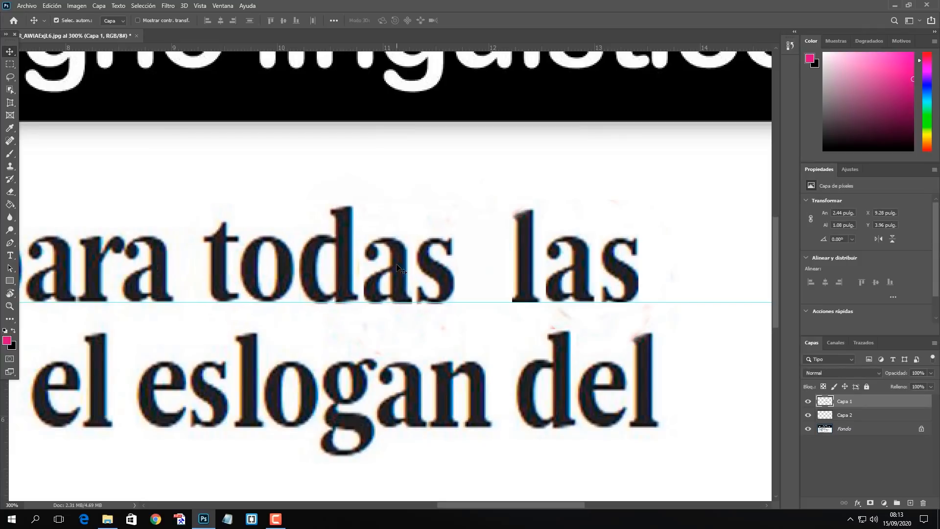
key("Right")
key("Right")
key("Right")
key("Right")
key("Right")
key("Right")
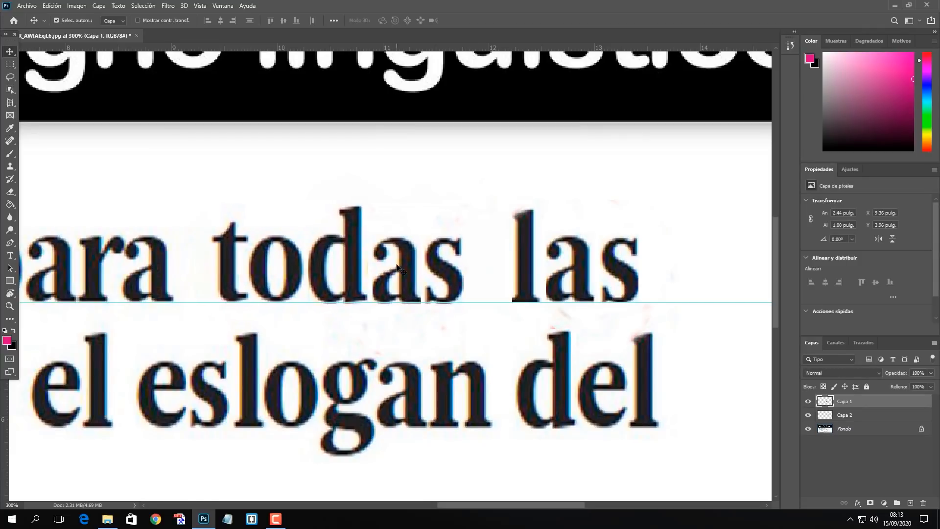
Nudge the word "las" slightly to the right along the headline's baseline.
left_click(584, 268)
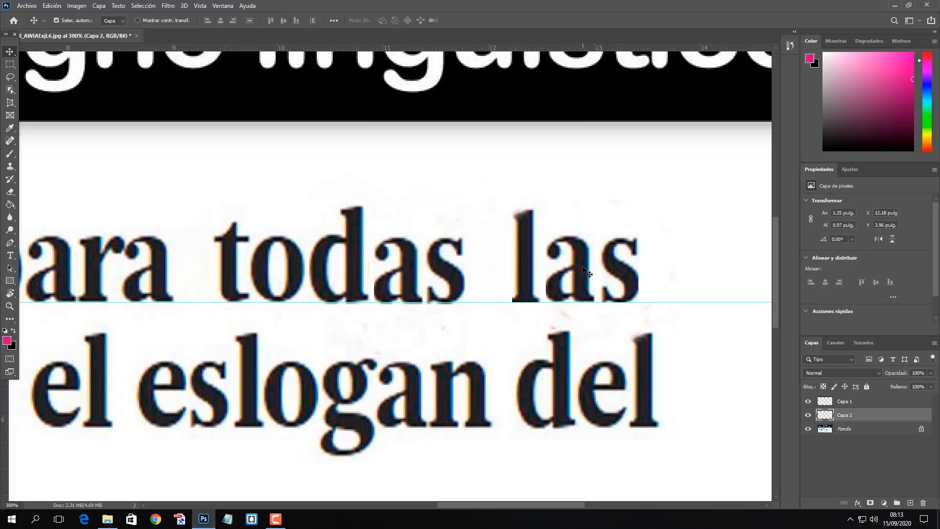
key("Right")
key("Right")
key("Right")
key("Right")
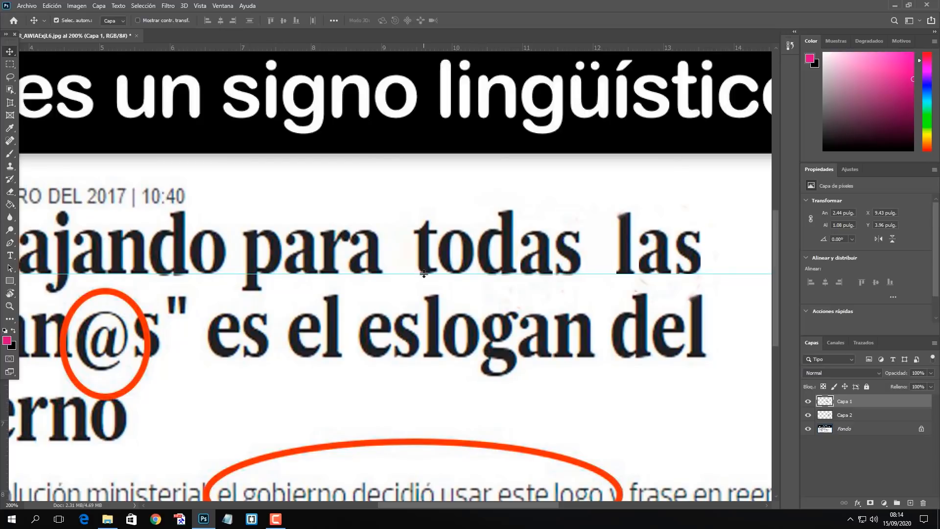
Copy the word "para" from the Fondo layer onto its own new layer.
left_click(839, 430)
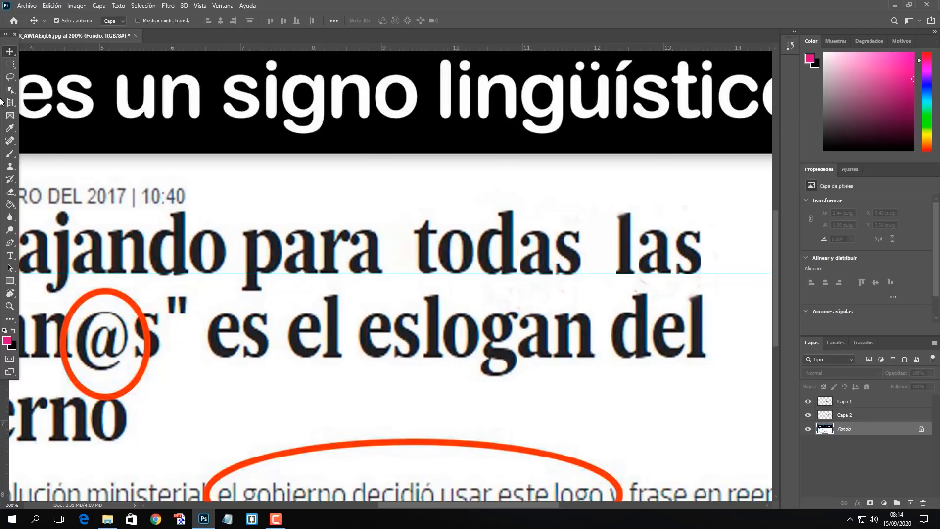
left_click(10, 64)
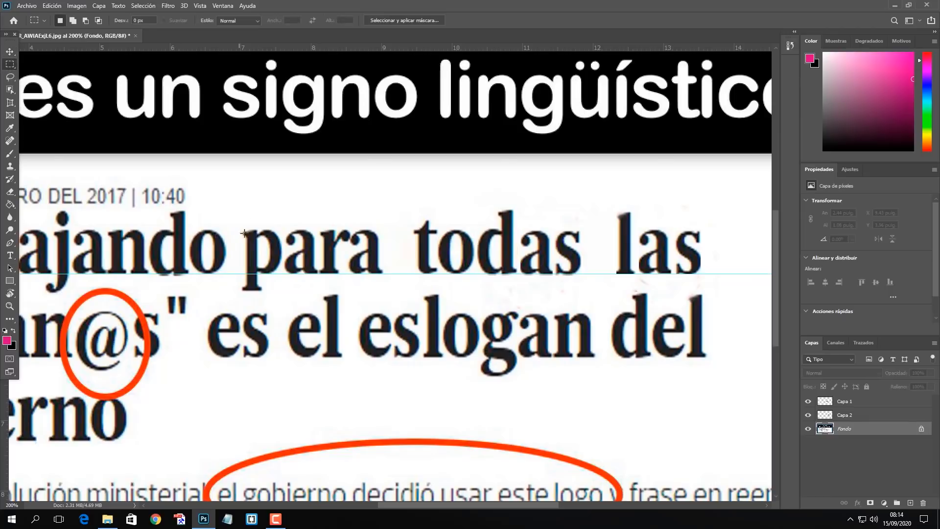
left_click_drag(238, 223, 383, 291)
key("ctrl+j")
left_click(10, 51)
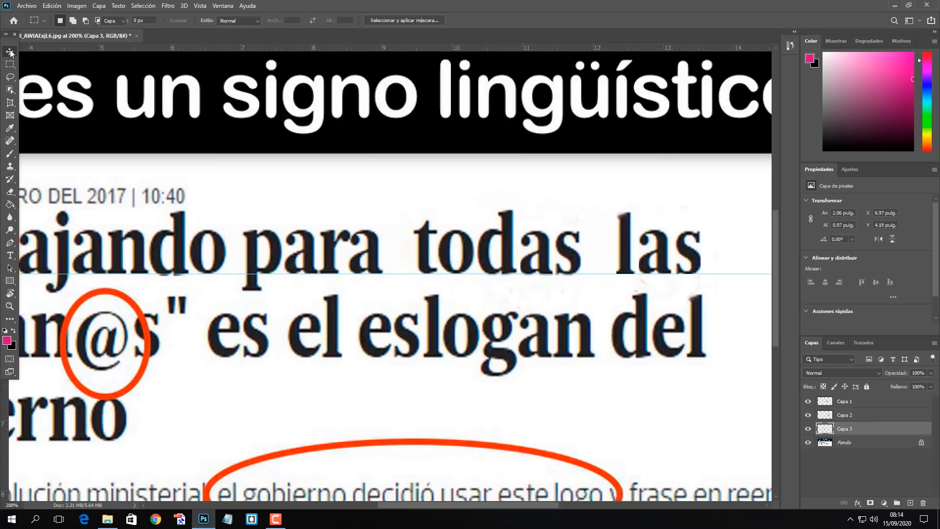
Hide the copied "para" layer and remove the original word from the Fondo layer with a content-aware fill.
left_click(808, 429)
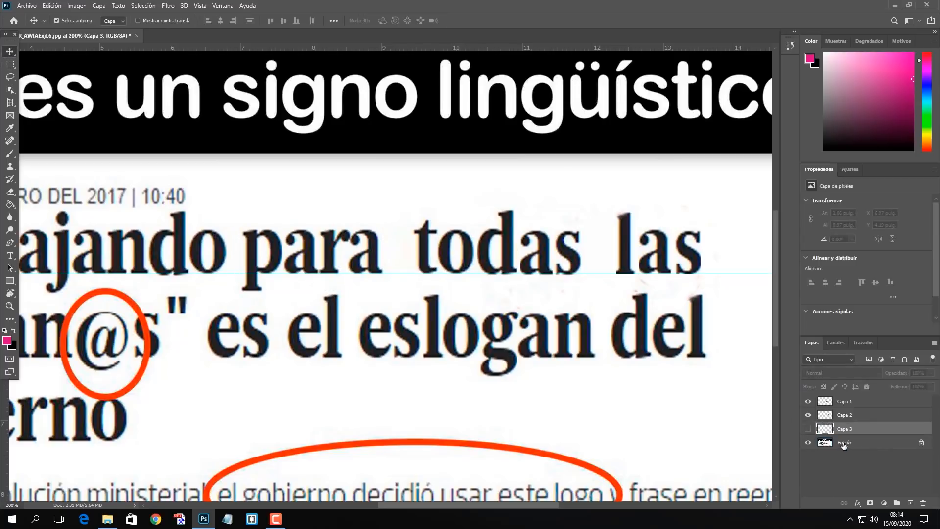
left_click(843, 444)
left_click(10, 65)
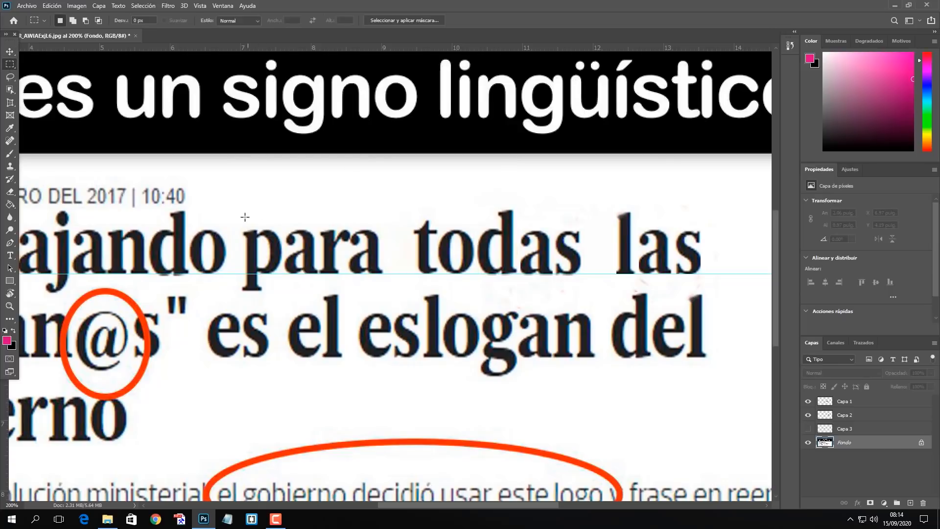
left_click_drag(239, 218, 386, 293)
left_click(52, 5)
left_click(105, 158)
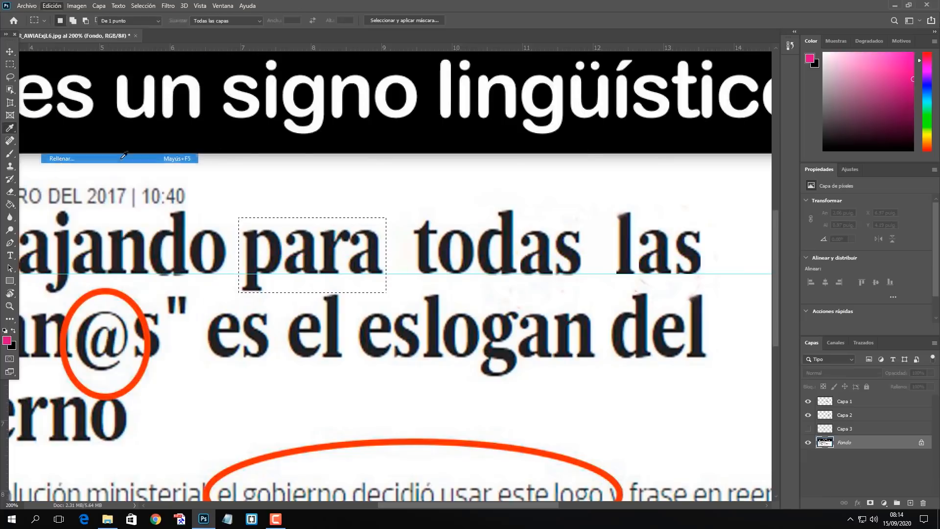
left_click(568, 138)
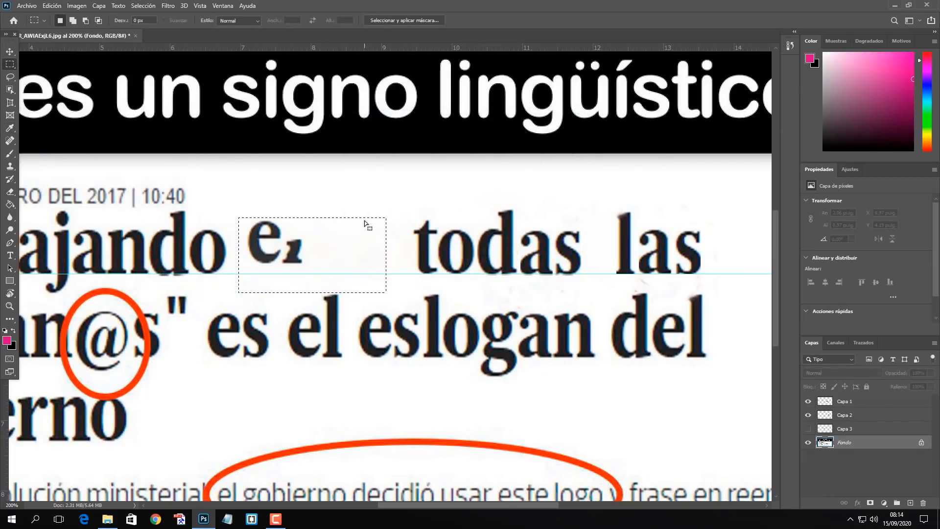
Remove the stray letters left after "Trabajando" on the Fondo layer with a content-aware fill, and deselect the area.
left_click_drag(246, 211, 318, 278)
left_click(43, 10)
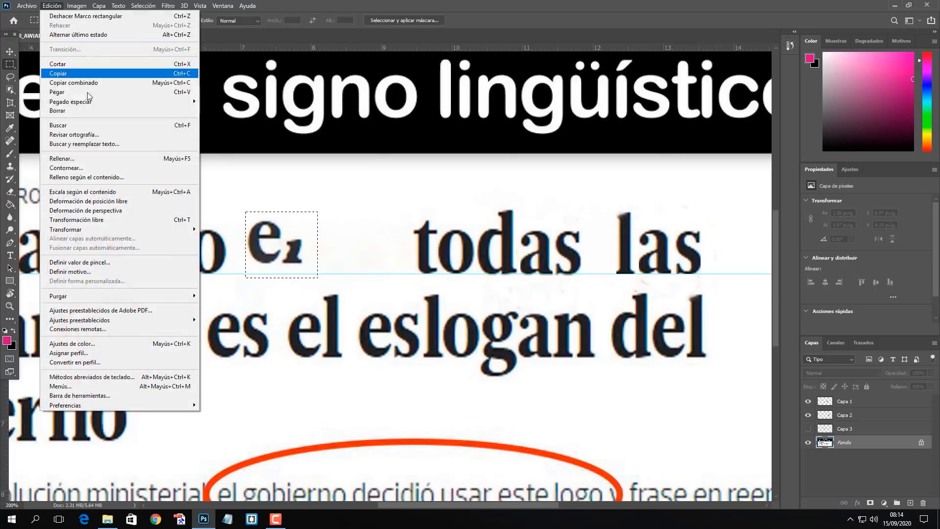
left_click(80, 162)
key("Return")
left_click(342, 245)
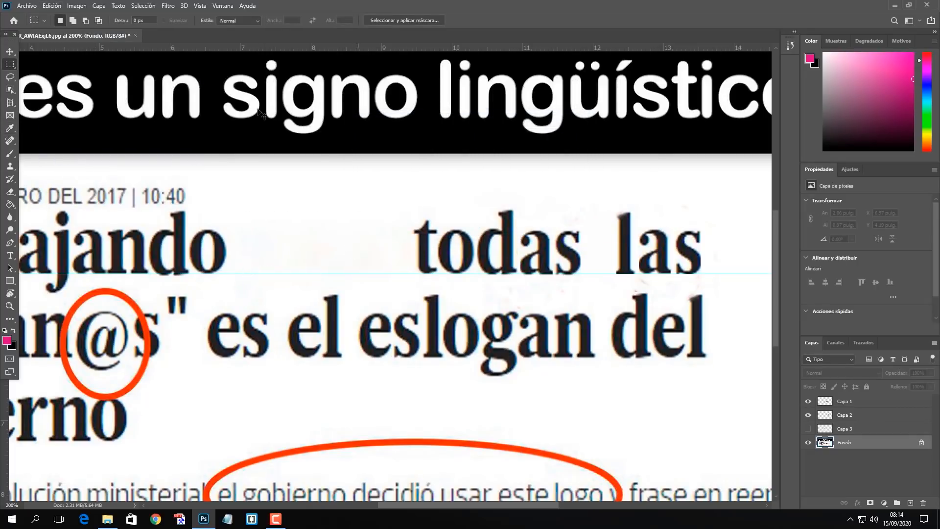
Show the copied "para" layer again and nudge the word to the right, away from "Trabajando".
left_click(11, 53)
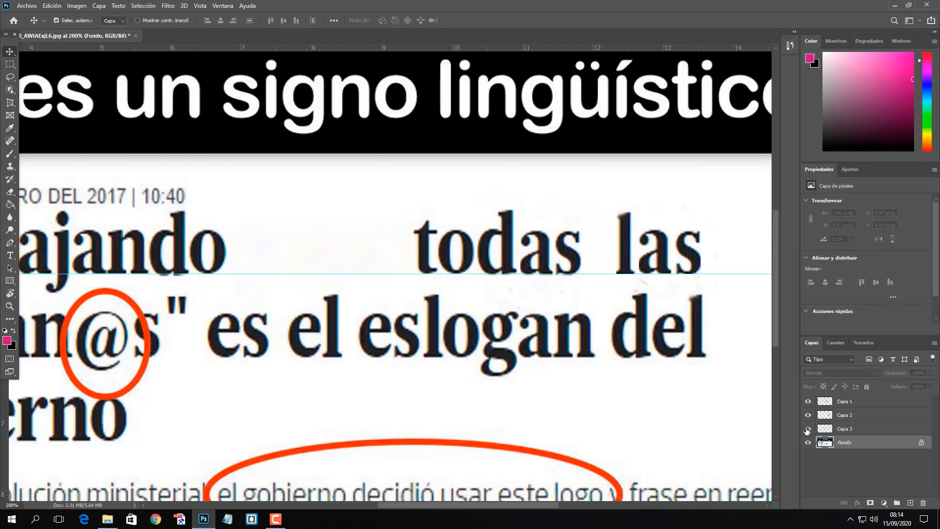
left_click(808, 428)
left_click(848, 429)
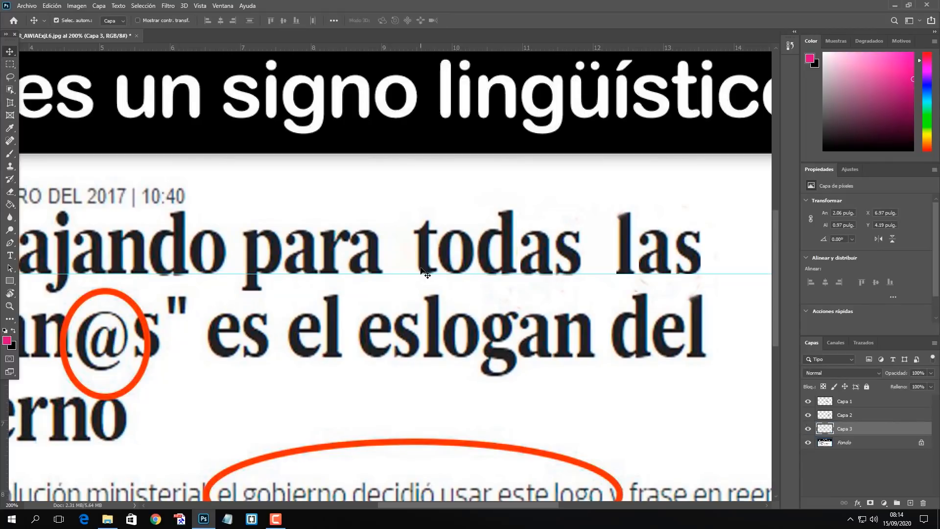
key("Right")
key("Right")
key("Right")
key("Right")
key("Right")
key("Right")
key("Right")
key("Right")
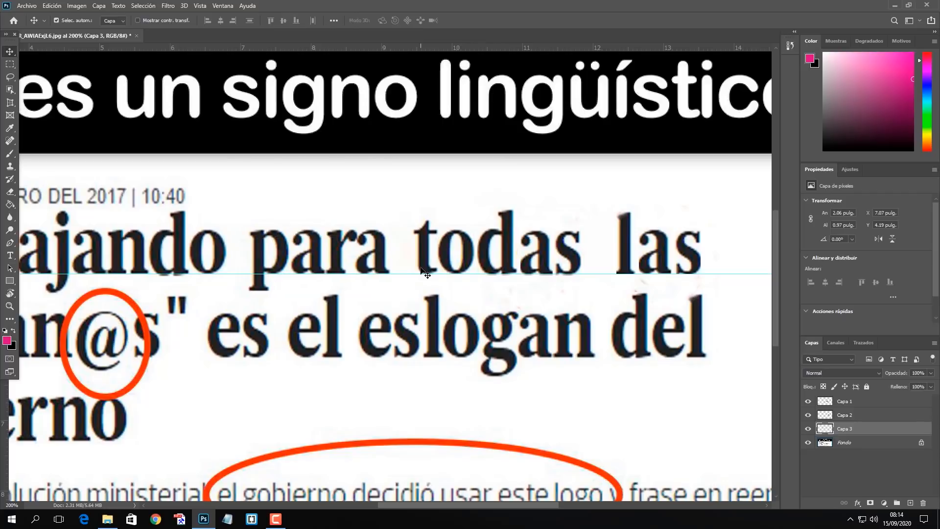
key("Right")
key("Right")
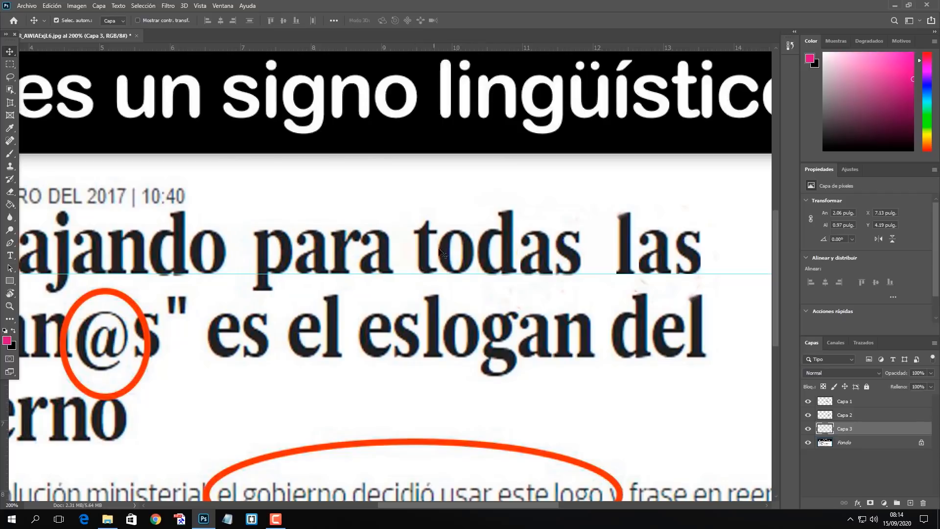
Nudge "todas" to the right, closer to "las".
left_click(467, 256)
key("Right")
key("Right")
key("Right")
key("Right")
key("Right")
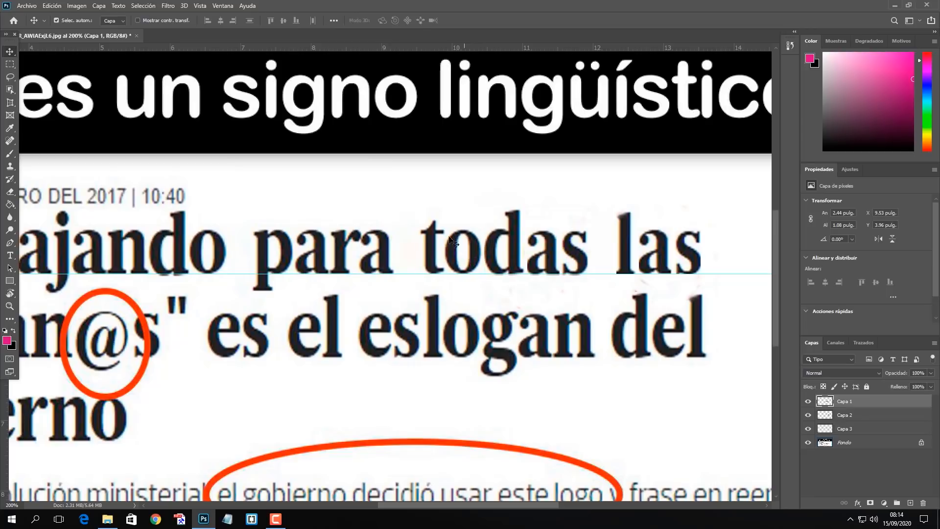
Nudge "para" slightly further right to even out the word spacing, and deselect its layer.
left_click(384, 250)
key("Right")
key("Right")
key("Right")
key("Right")
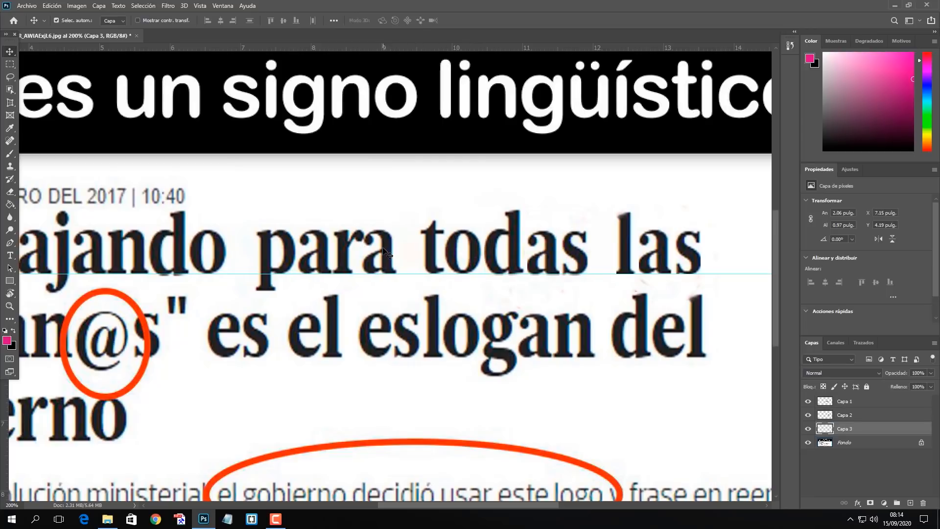
left_click(398, 279)
key("ctrl+minus")
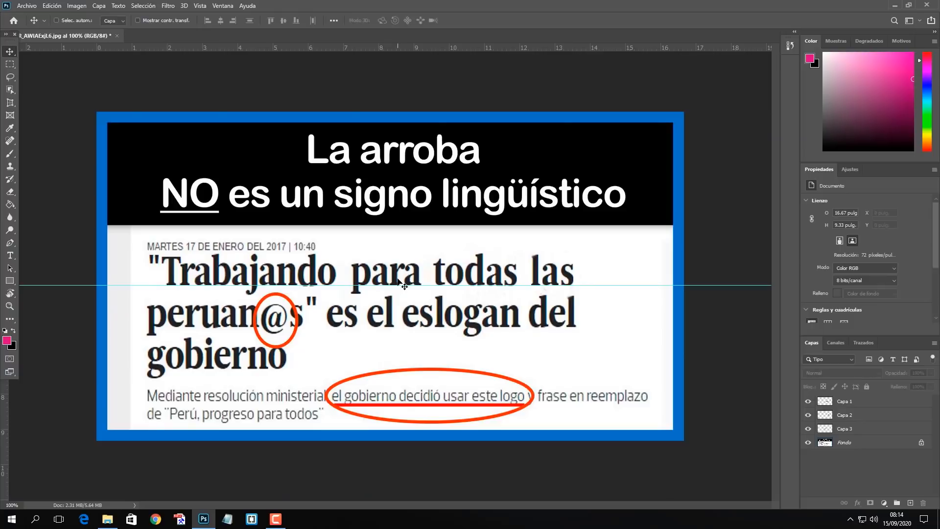